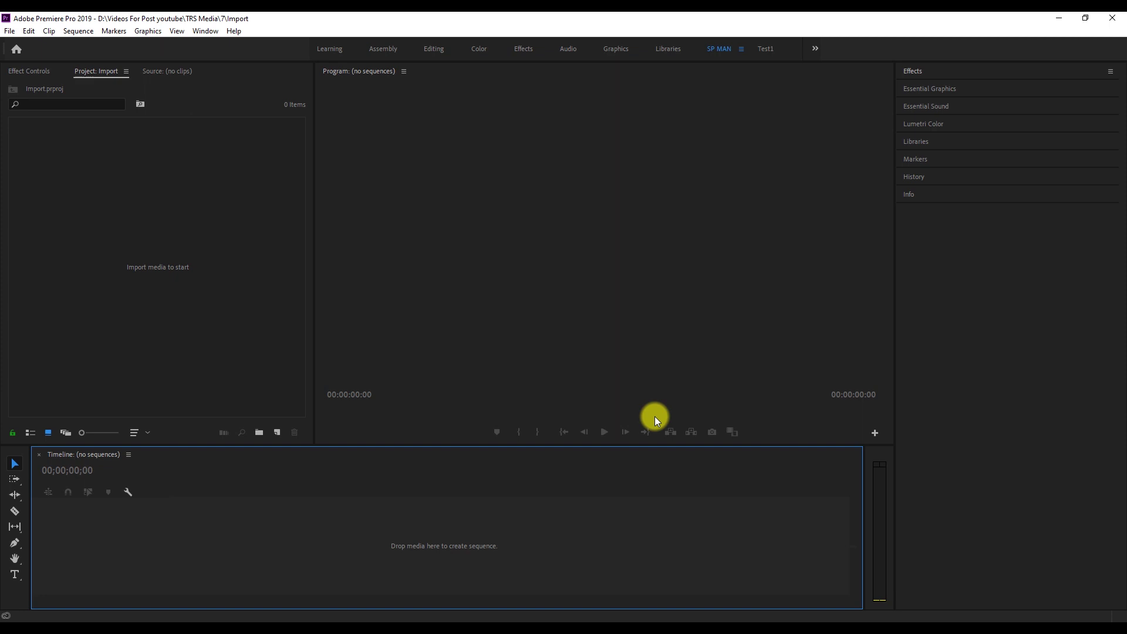
{"action": "left_click", "coordinate": [10, 32]}
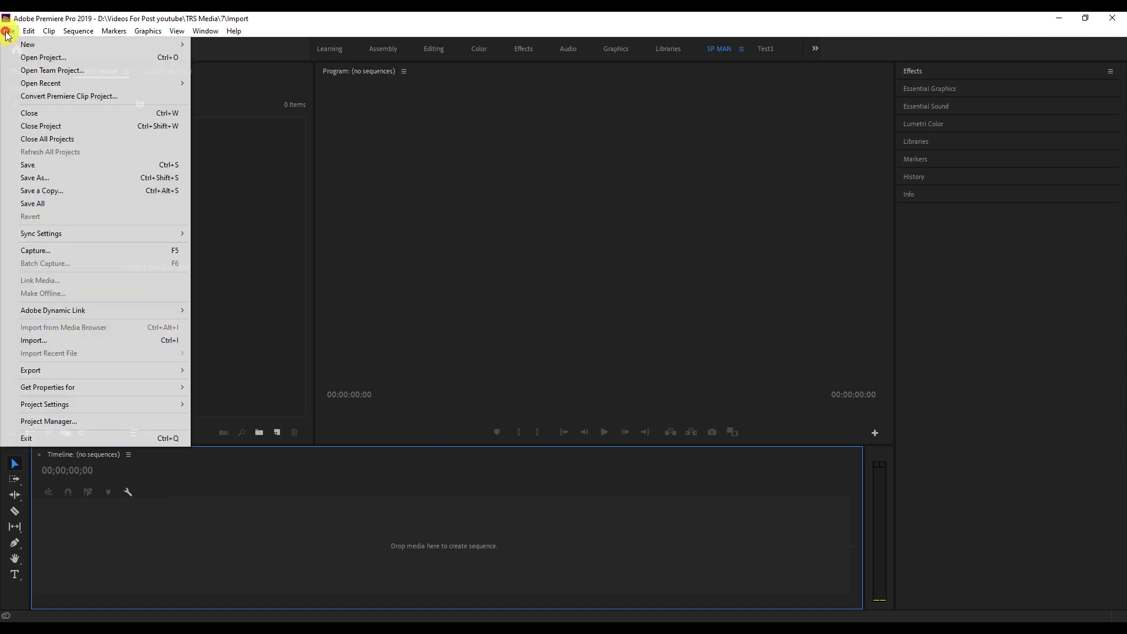
{"action": "mouse_move", "coordinate": [41, 50]}
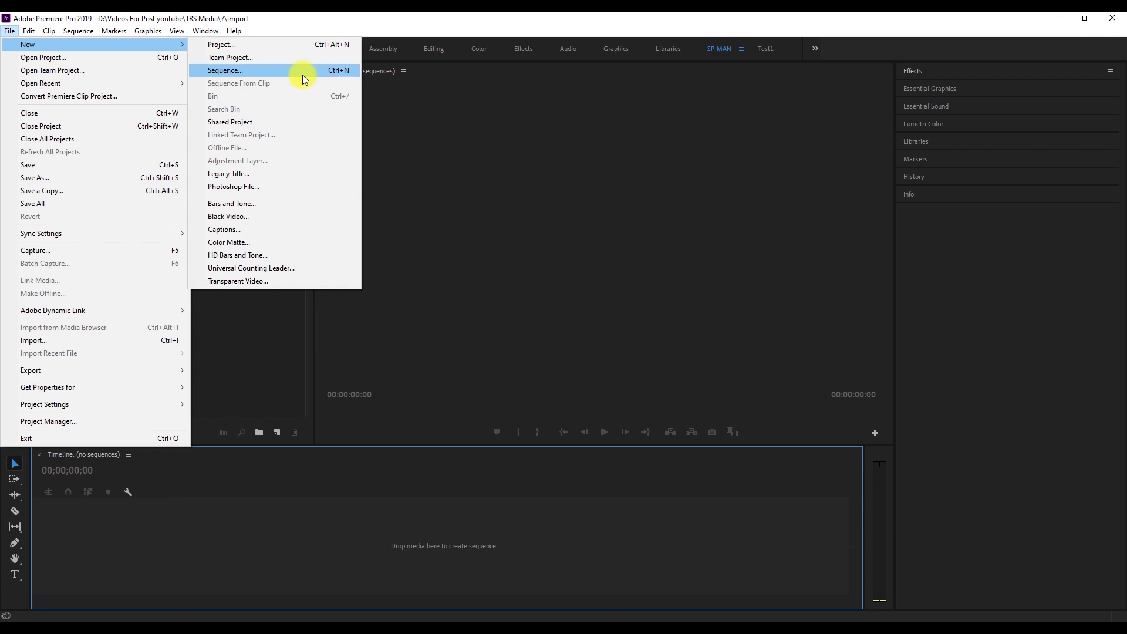
{"action": "left_click", "coordinate": [302, 75]}
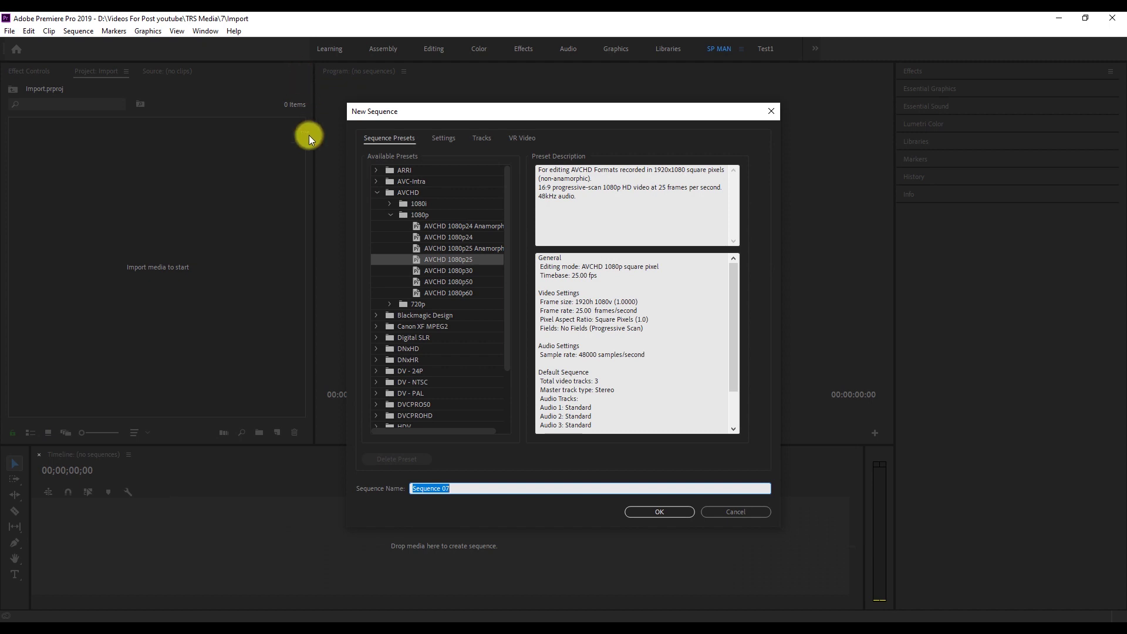
{"action": "left_click", "coordinate": [374, 192]}
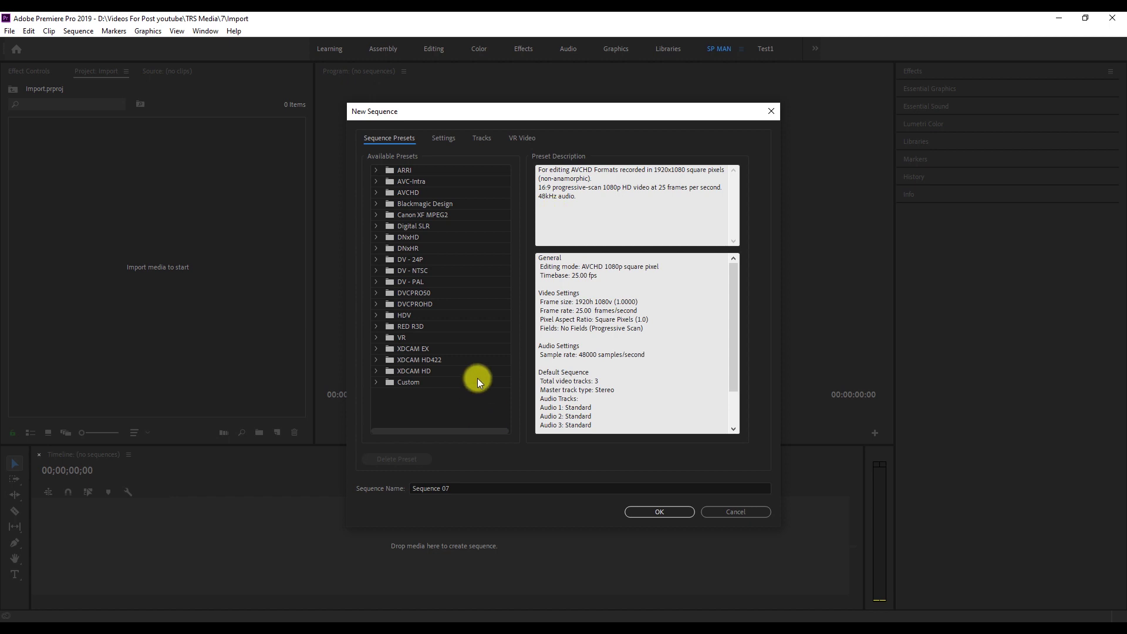
{"action": "left_click", "coordinate": [747, 511]}
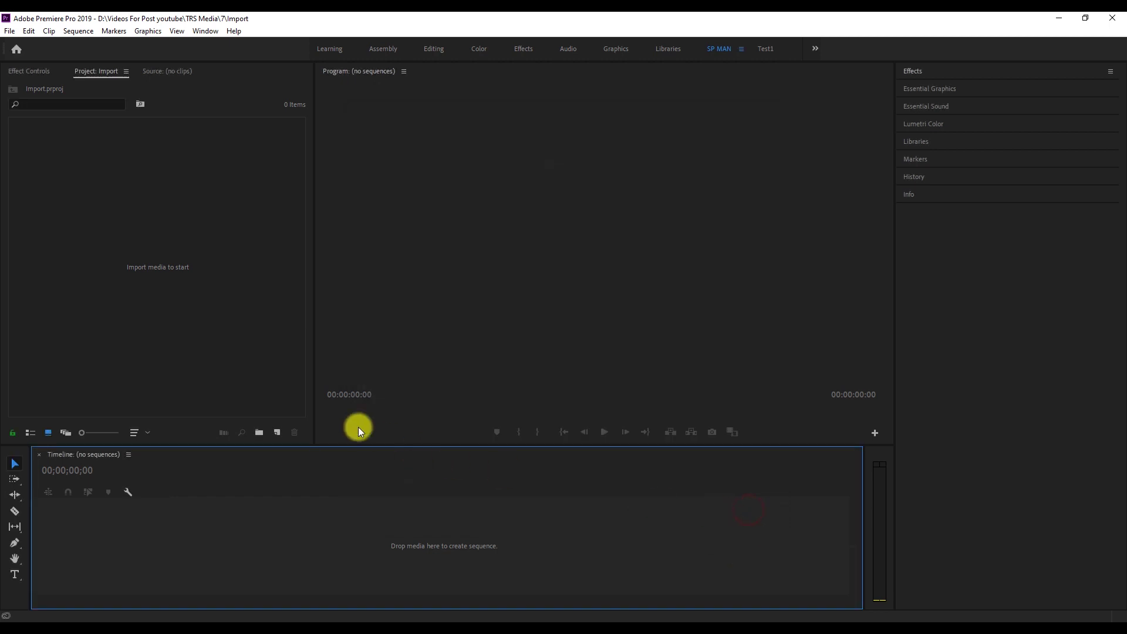
- Start a new sequence named Sequence 08 on AVCHD 1080p25, peek at Settings, then return to presets
{"action": "left_click", "coordinate": [277, 432]}
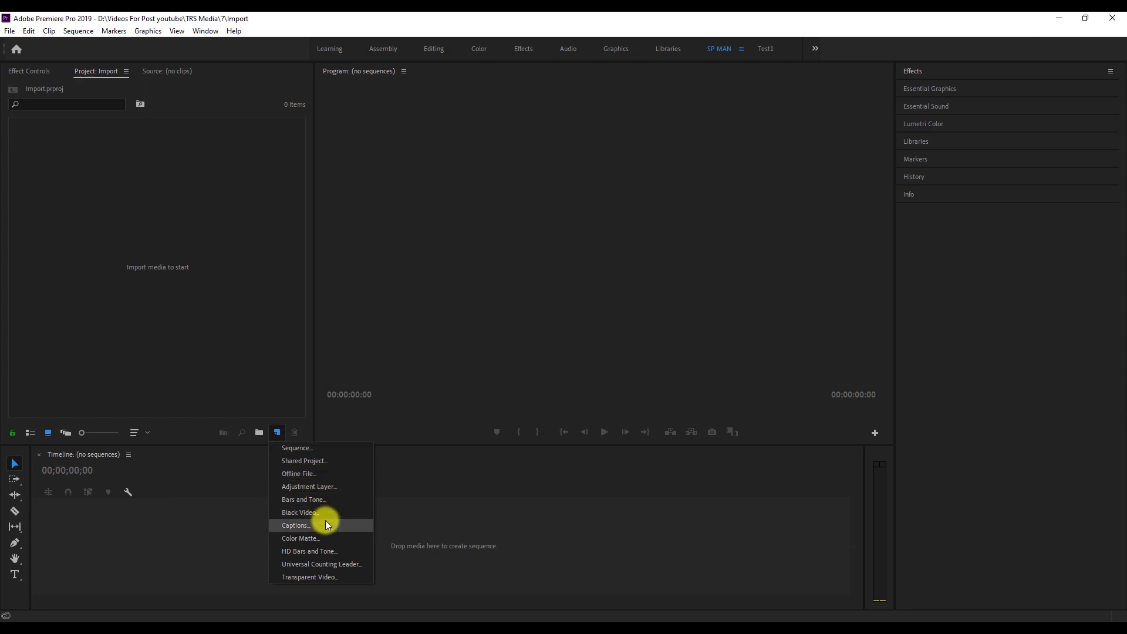
{"action": "left_click", "coordinate": [314, 449]}
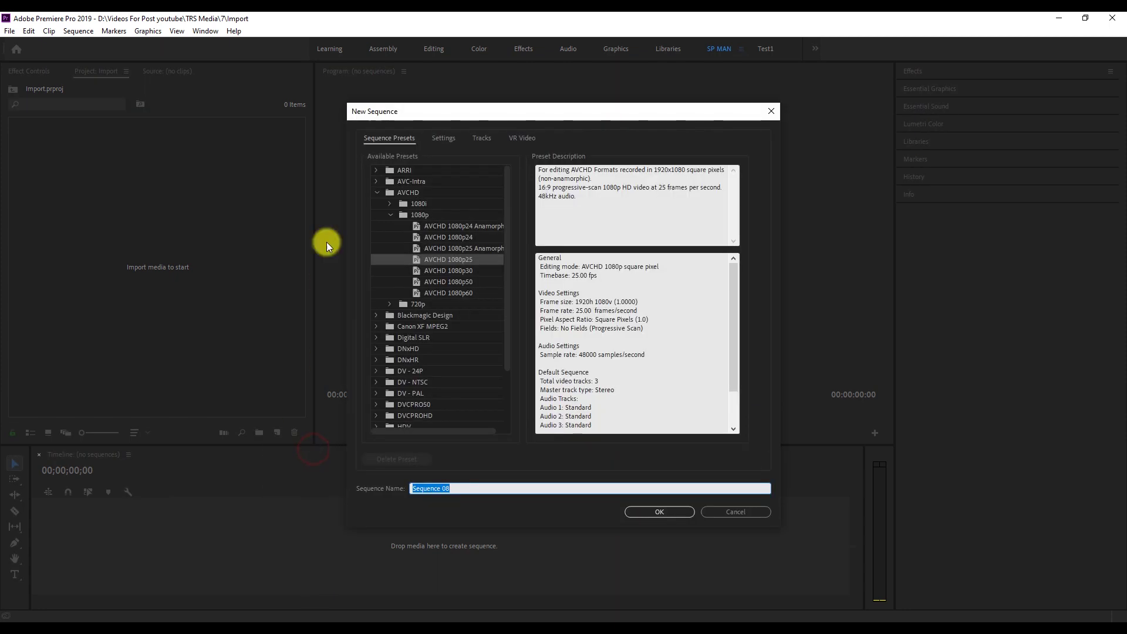
{"action": "left_click", "coordinate": [374, 191]}
{"action": "left_click", "coordinate": [374, 193]}
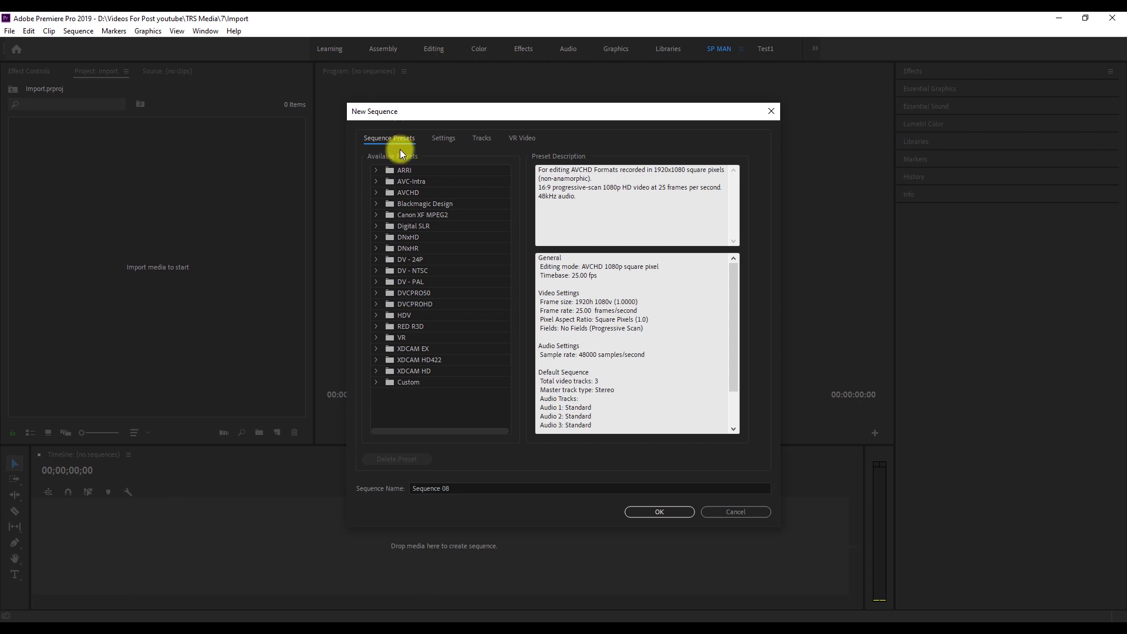
{"action": "left_click", "coordinate": [443, 138]}
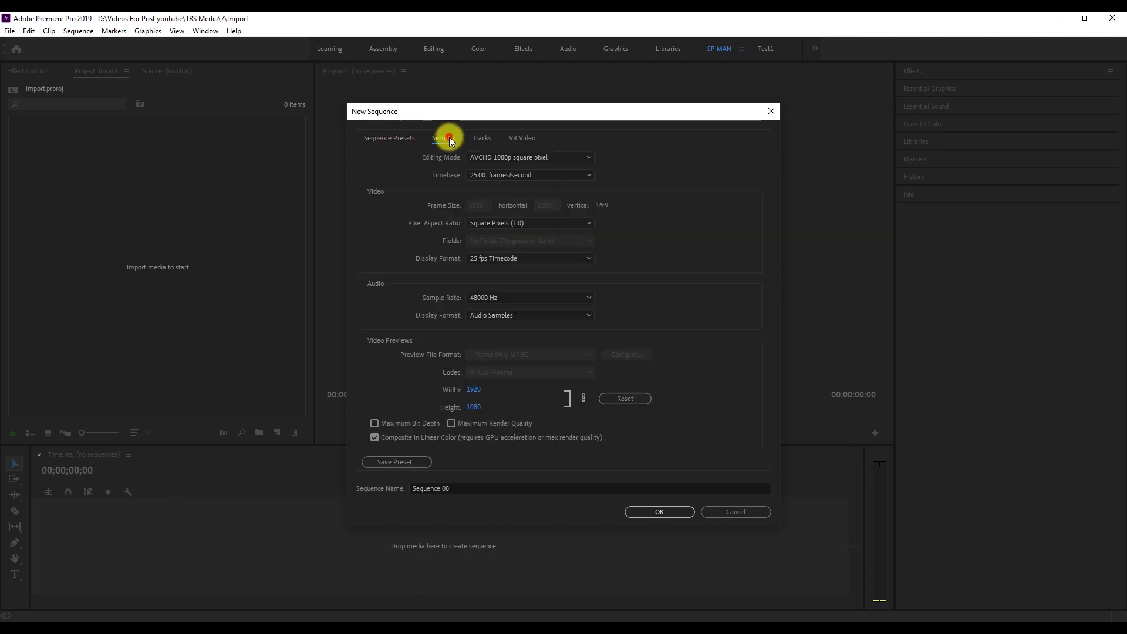
{"action": "left_click", "coordinate": [386, 140]}
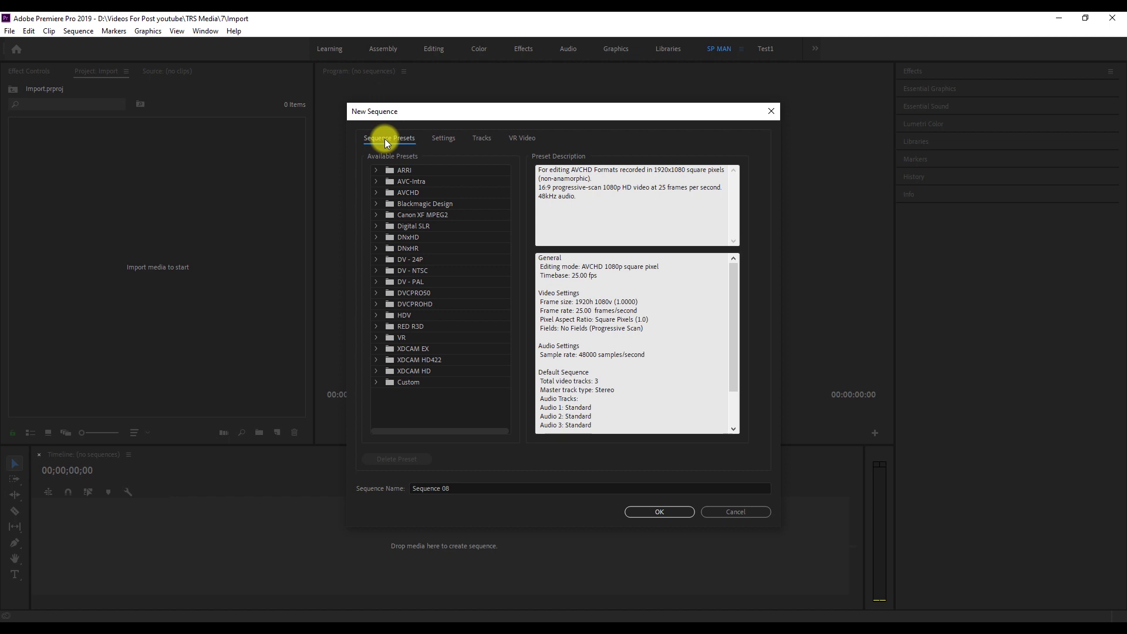
- Browse the sequence preset groups from ARRI down through DNxHD and DNxHR
{"action": "left_click", "coordinate": [414, 171]}
{"action": "left_click", "coordinate": [414, 182]}
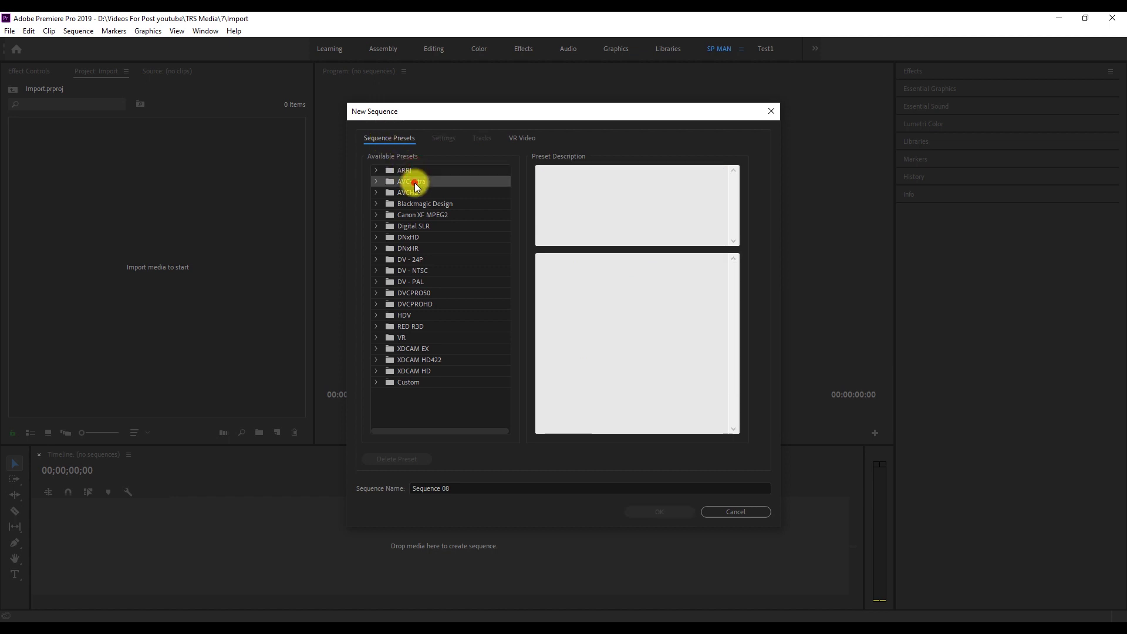
{"action": "left_click", "coordinate": [412, 193]}
{"action": "left_click", "coordinate": [411, 204]}
{"action": "left_click", "coordinate": [411, 215]}
{"action": "left_click", "coordinate": [409, 236]}
{"action": "left_click", "coordinate": [410, 304]}
{"action": "left_click", "coordinate": [410, 382]}
{"action": "left_click", "coordinate": [411, 360]}
{"action": "left_click", "coordinate": [410, 304]}
{"action": "left_click", "coordinate": [409, 248]}
{"action": "left_click", "coordinate": [403, 171]}
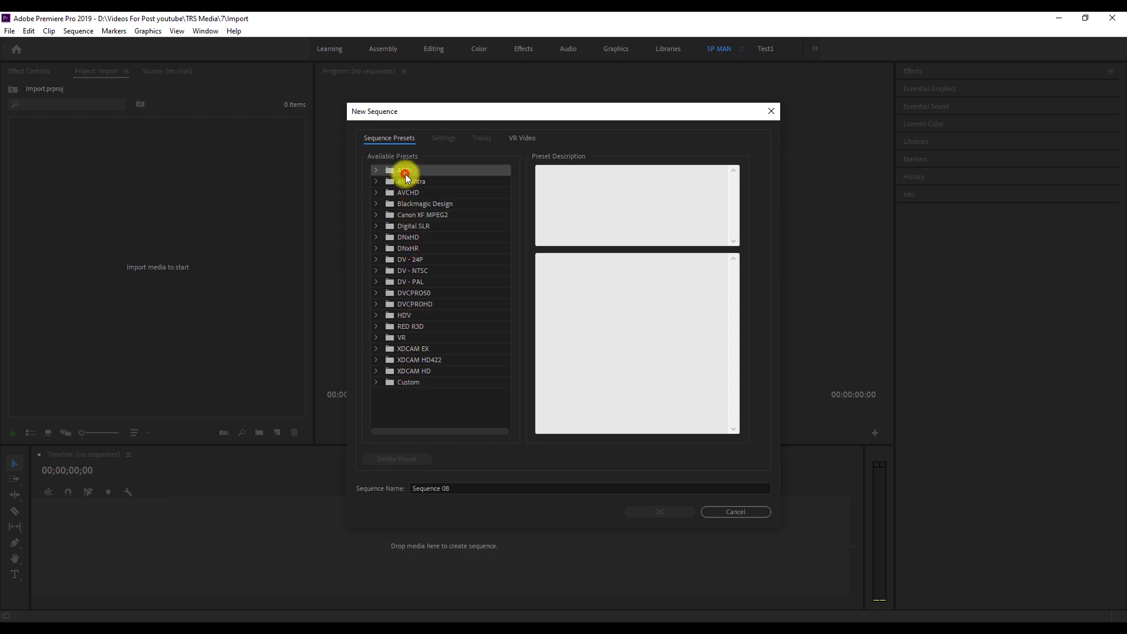
- Expand and collapse the ARRI, AVC-Intra, AVCHD and Blackmagic Design preset groups
{"action": "left_click", "coordinate": [376, 171]}
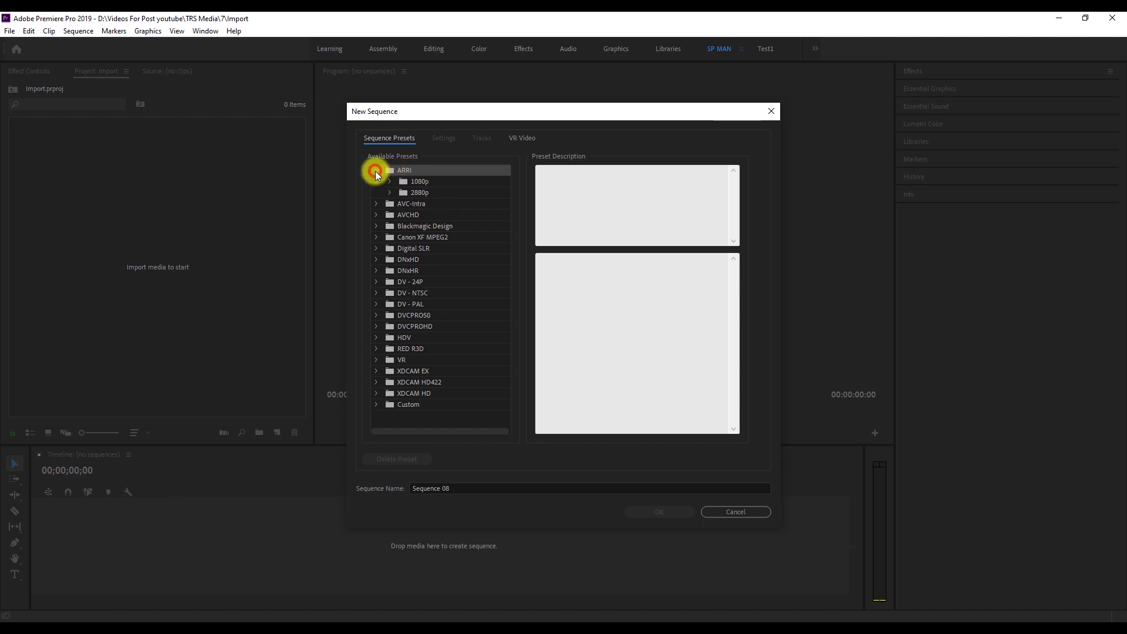
{"action": "left_click", "coordinate": [376, 170]}
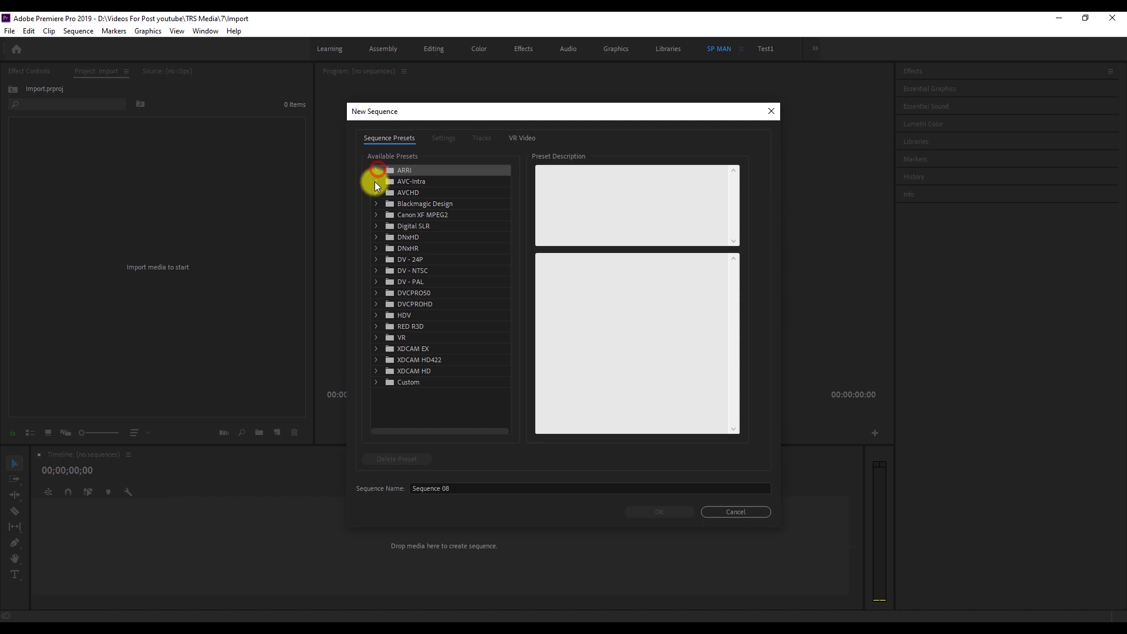
{"action": "left_click", "coordinate": [375, 182]}
{"action": "left_click", "coordinate": [376, 183]}
{"action": "left_click", "coordinate": [375, 191]}
{"action": "left_click", "coordinate": [375, 194]}
{"action": "left_click", "coordinate": [376, 204]}
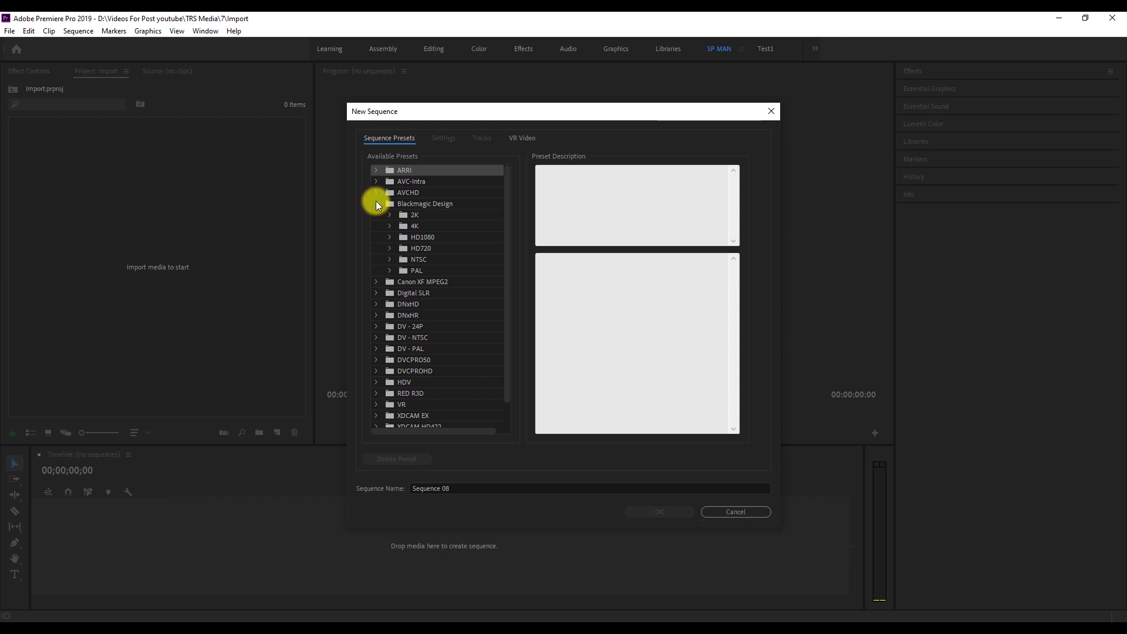
{"action": "left_click", "coordinate": [376, 204]}
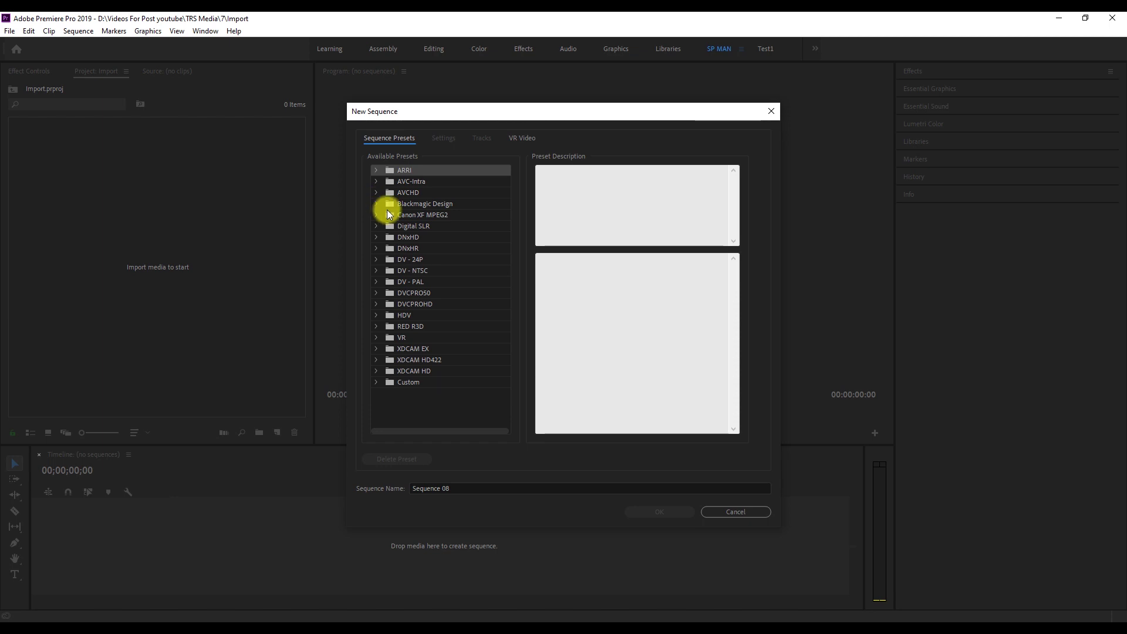
- Open AVCHD > 1080p to list presets from 1080p24 Anamorphic to 1080p60
{"action": "left_click", "coordinate": [414, 192]}
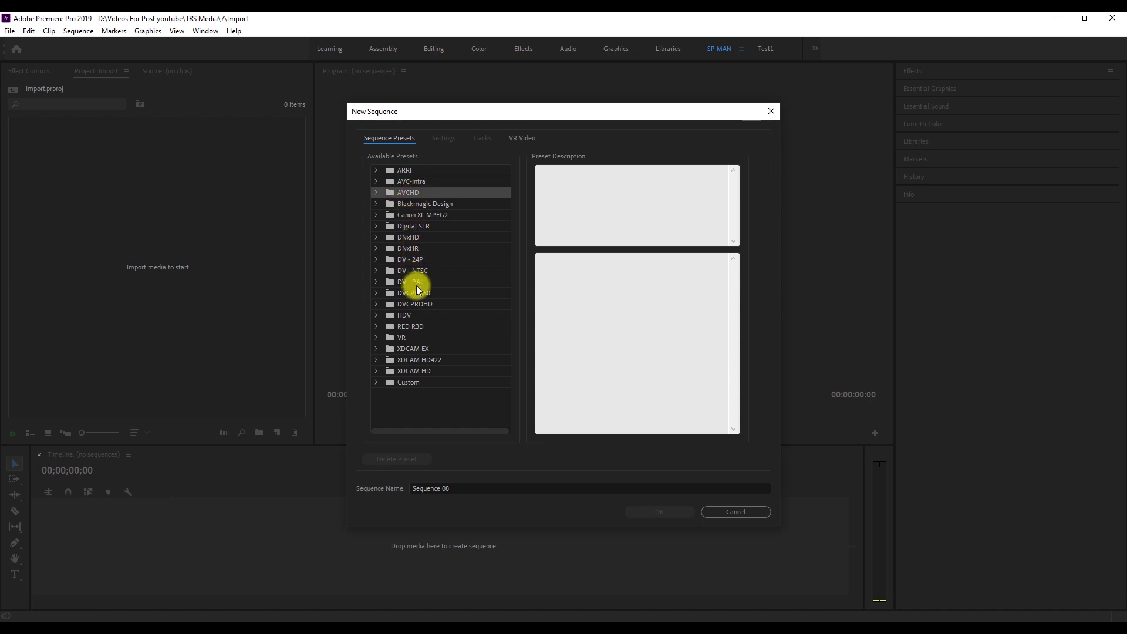
{"action": "left_click", "coordinate": [414, 317]}
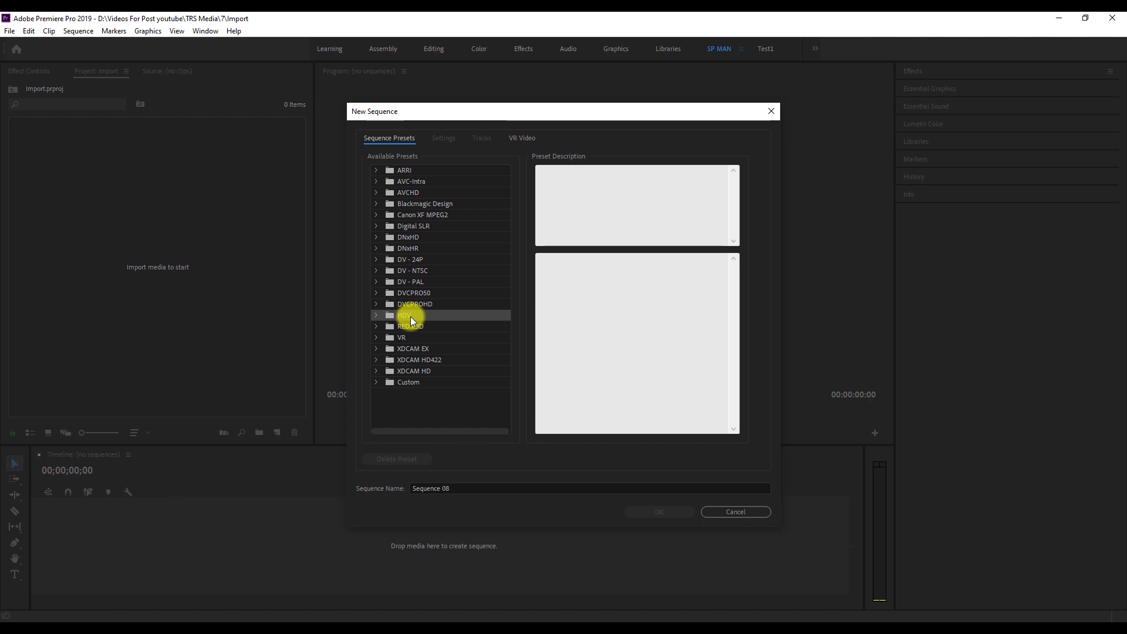
{"action": "left_click", "coordinate": [405, 193]}
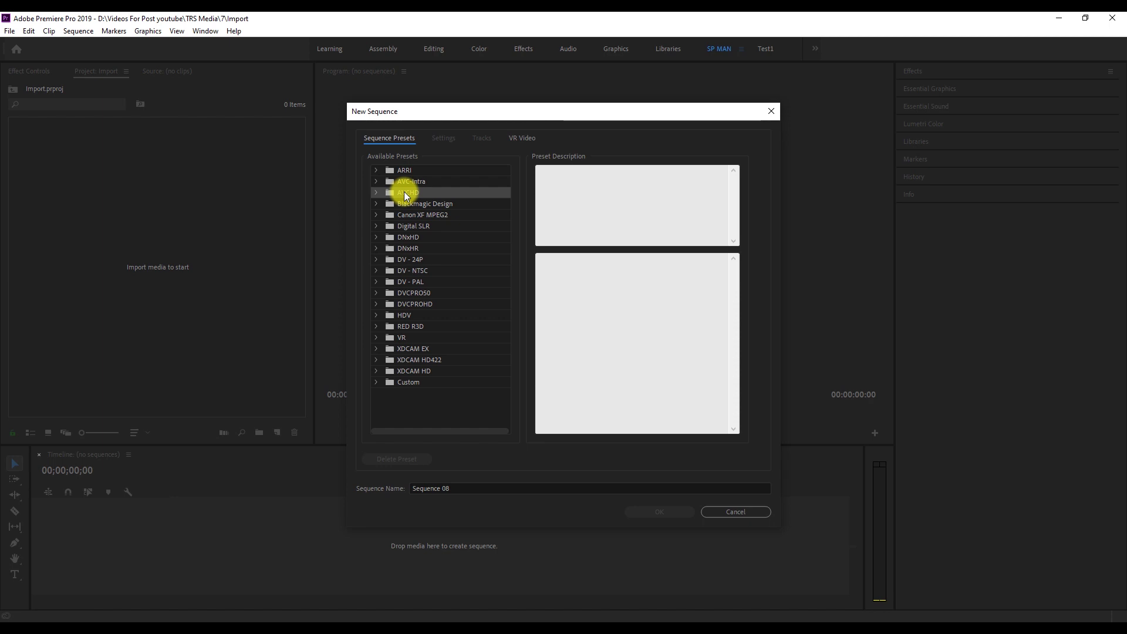
{"action": "left_click", "coordinate": [377, 192]}
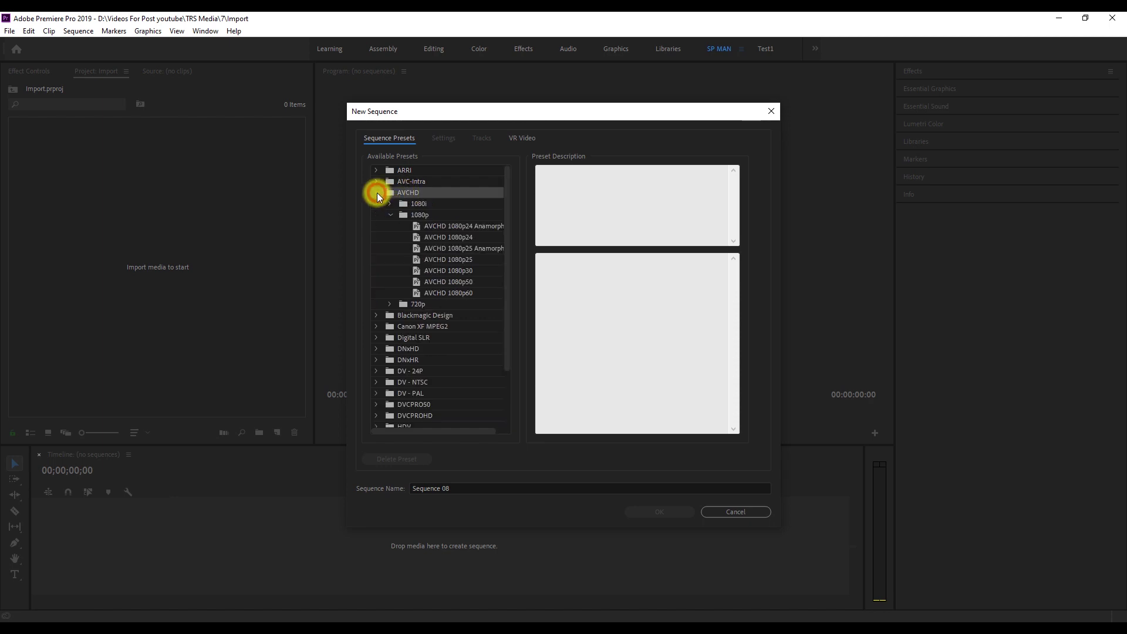
{"action": "left_click", "coordinate": [389, 215]}
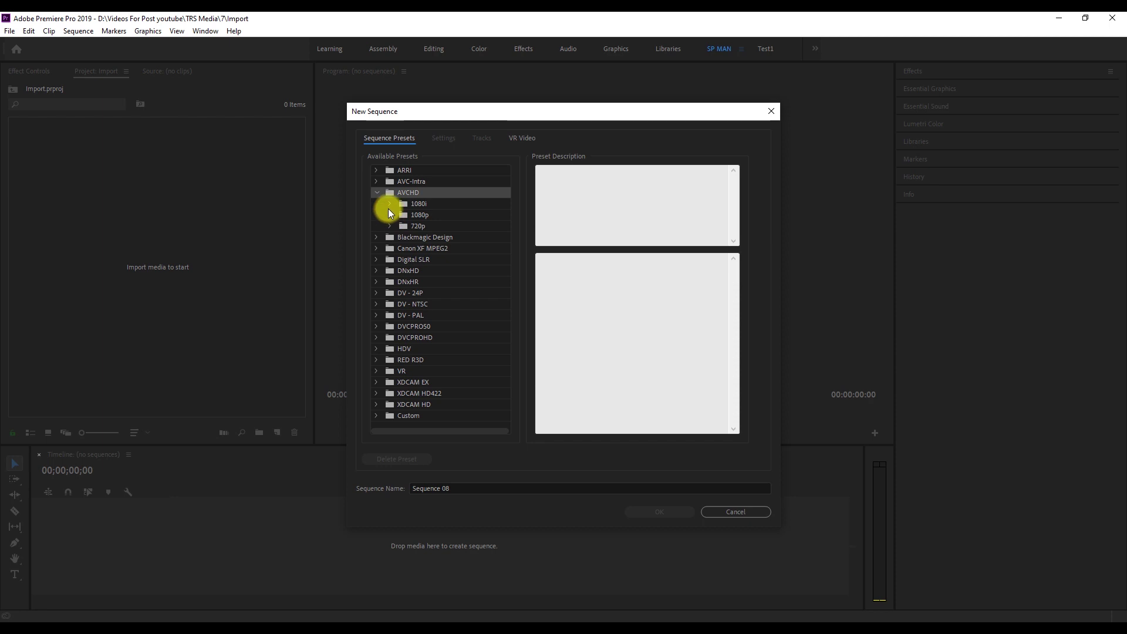
{"action": "left_click", "coordinate": [419, 204]}
{"action": "left_click", "coordinate": [422, 204]}
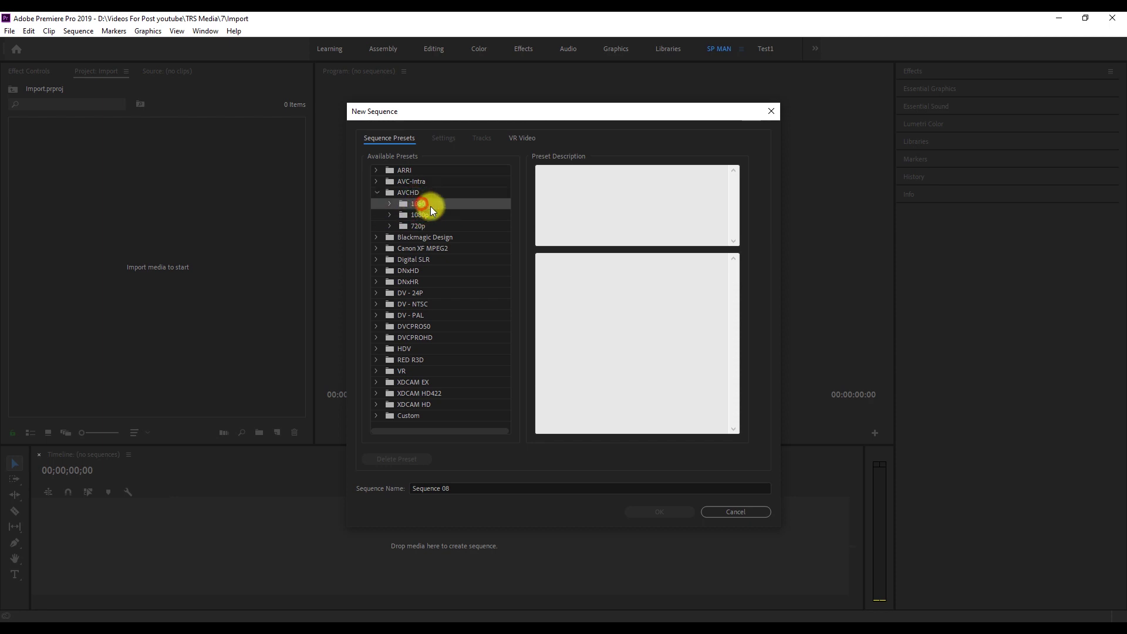
{"action": "left_click", "coordinate": [436, 216]}
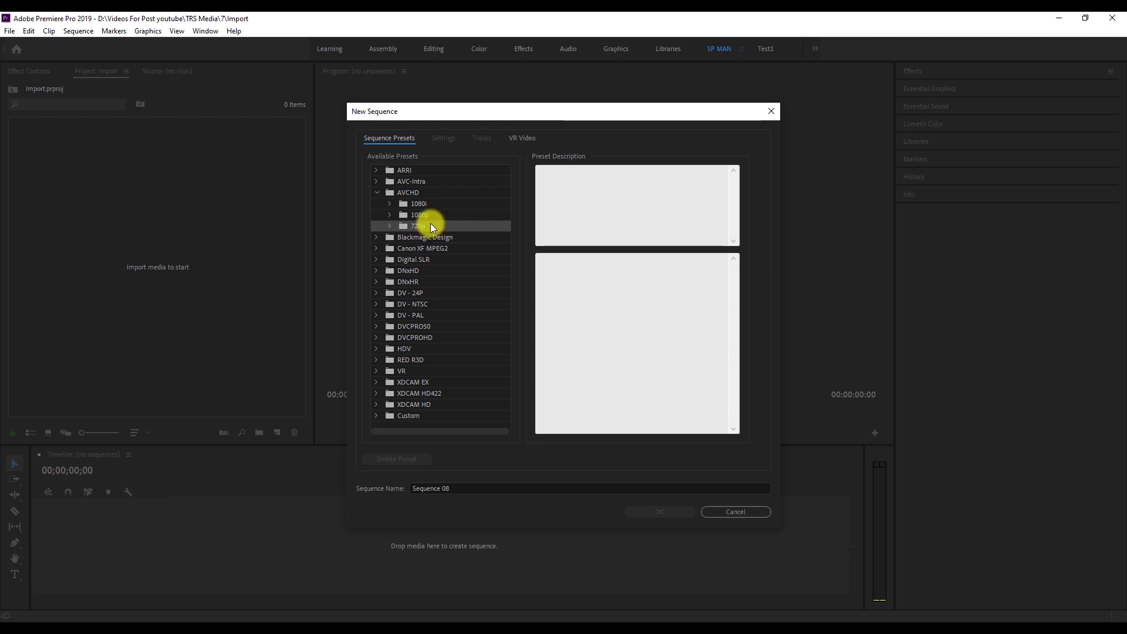
{"action": "left_click", "coordinate": [431, 215]}
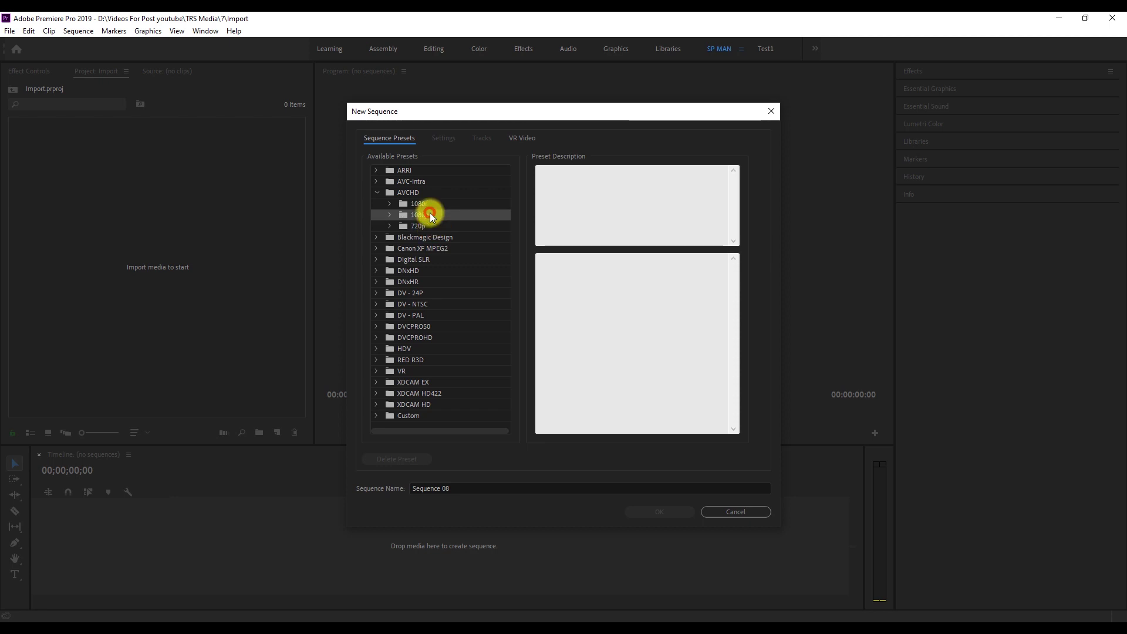
{"action": "left_click", "coordinate": [389, 215]}
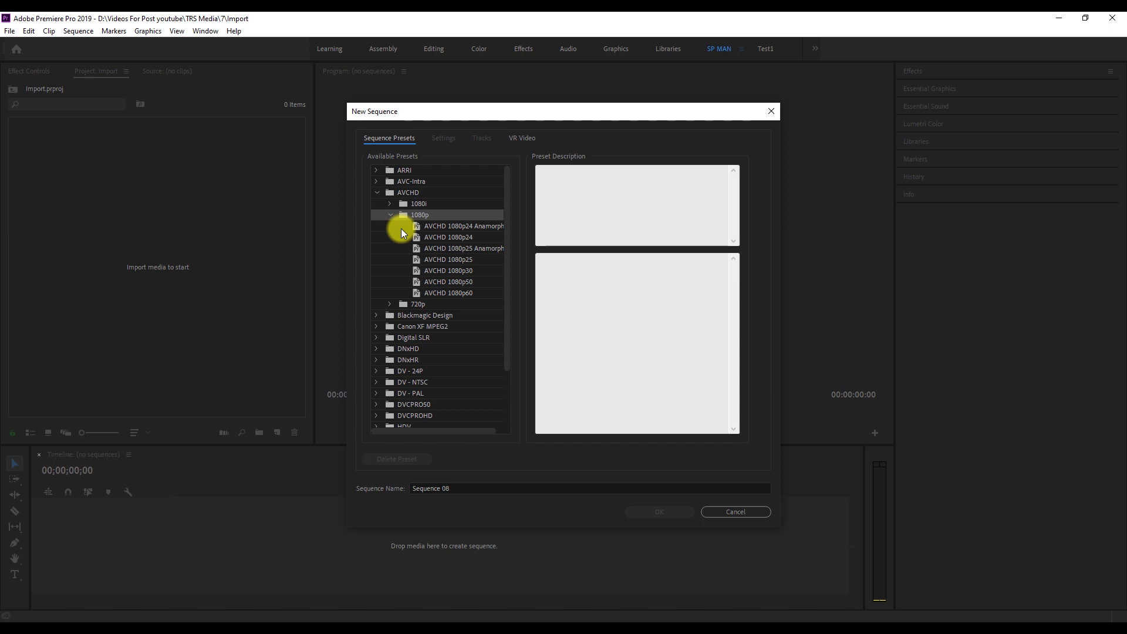
- Compare the AVCHD 1080p24 Anamorphic, 50 fps and 60 fps presets, returning to 1080p25
{"action": "left_click", "coordinate": [434, 236]}
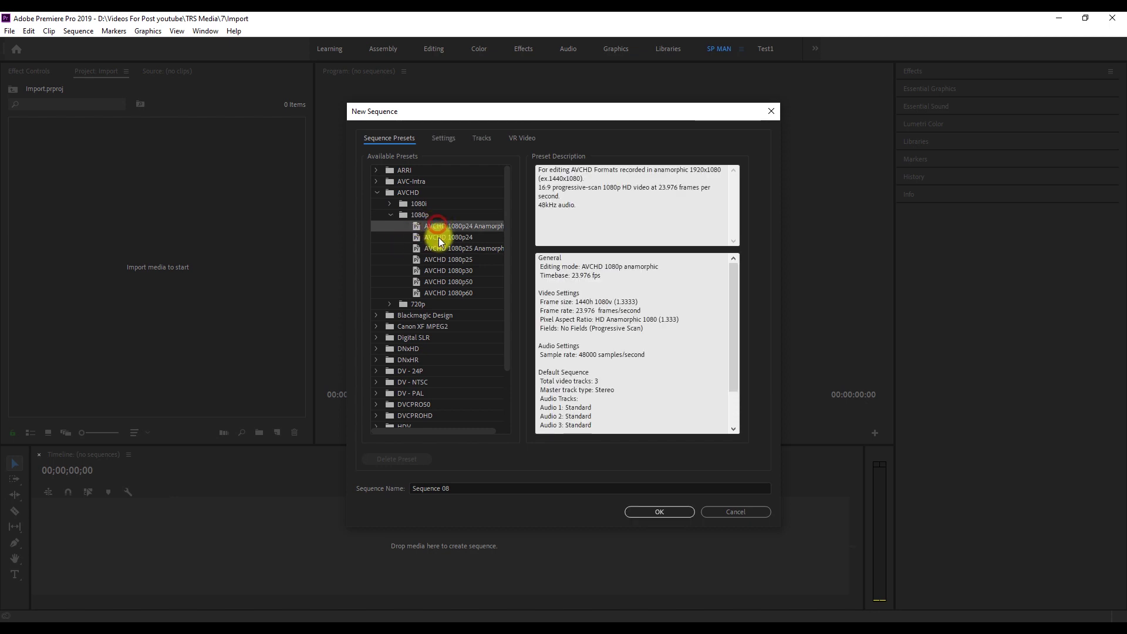
{"action": "left_click", "coordinate": [441, 261]}
{"action": "left_click", "coordinate": [446, 283]}
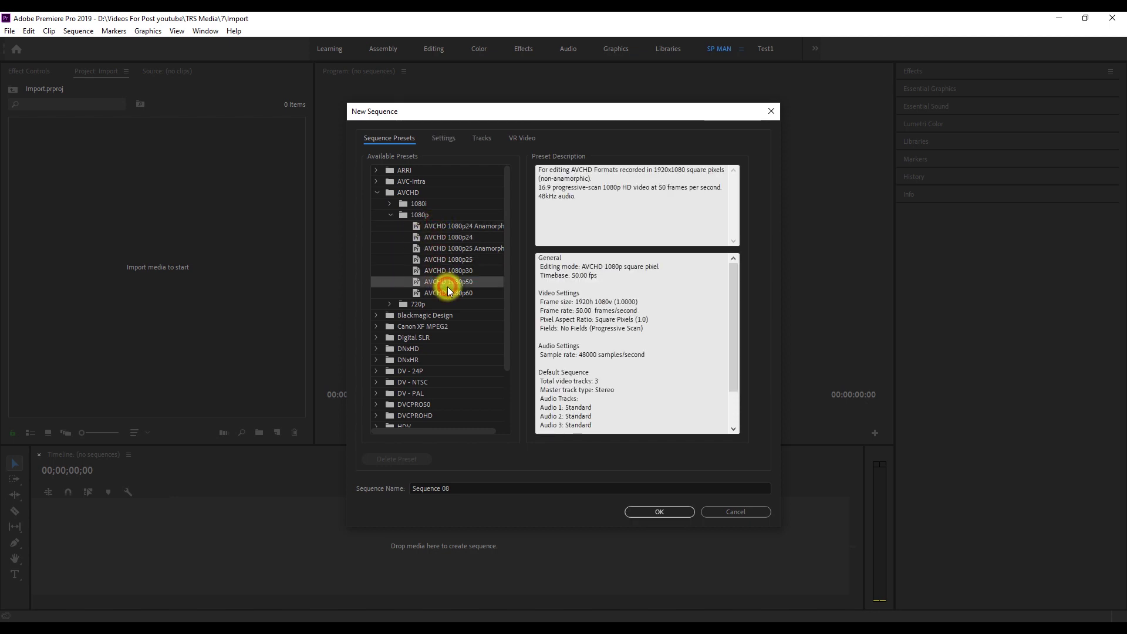
{"action": "left_click", "coordinate": [447, 292]}
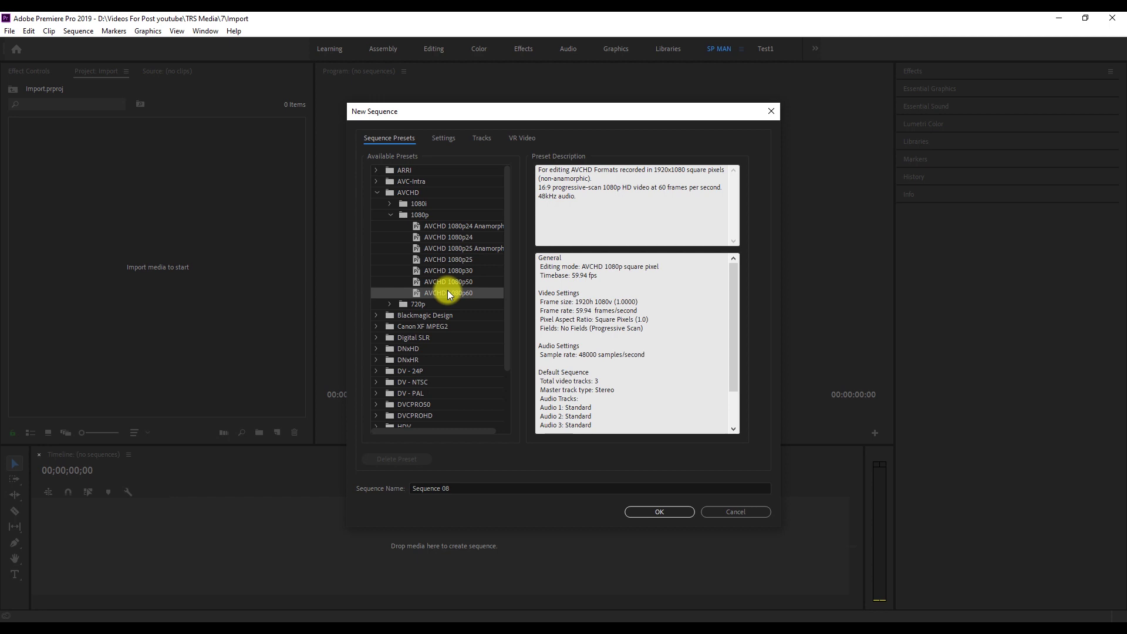
{"action": "left_click", "coordinate": [464, 282]}
{"action": "left_click", "coordinate": [467, 270]}
{"action": "left_click", "coordinate": [471, 259]}
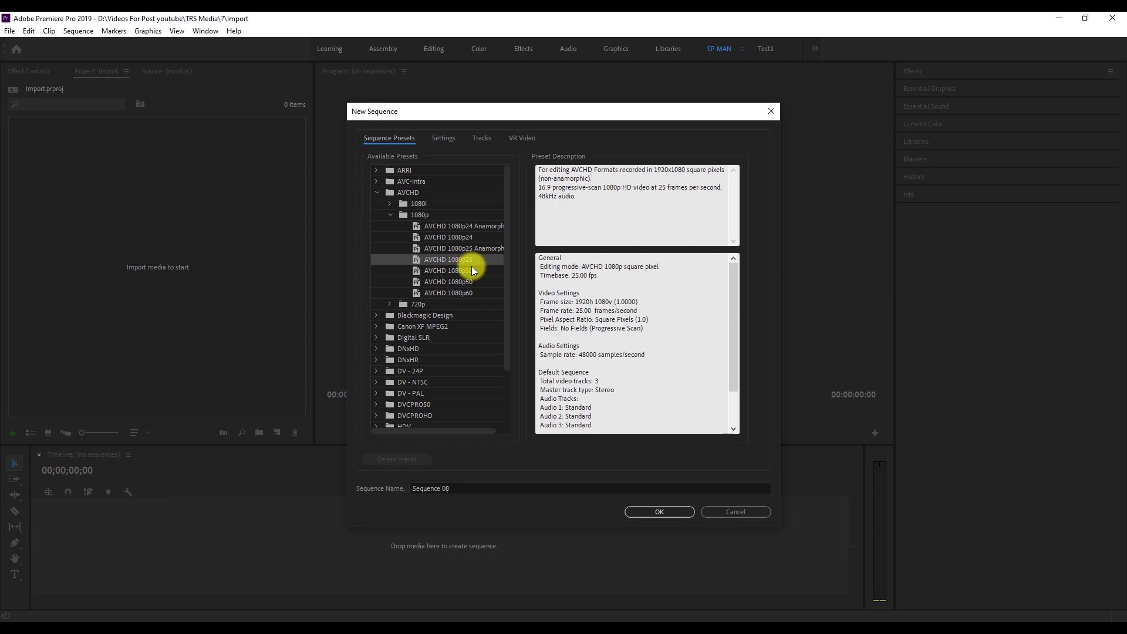
- Compare the 29.97, 50 and 59.94 fps presets against AVCHD 1080p25
{"action": "left_click", "coordinate": [473, 271]}
{"action": "left_click", "coordinate": [467, 284]}
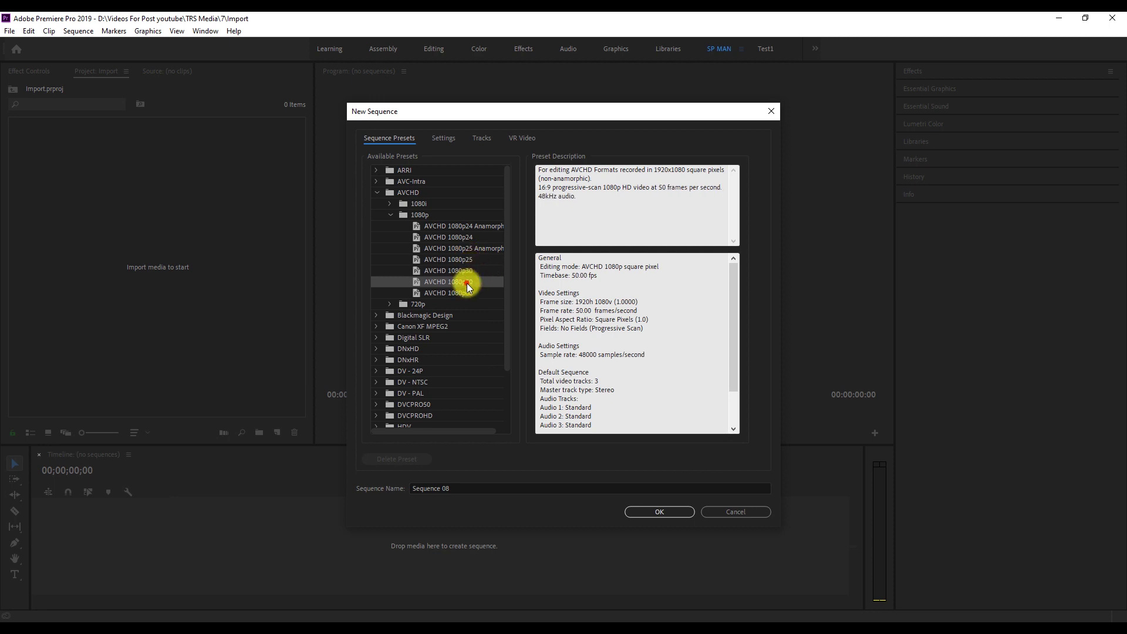
{"action": "left_click", "coordinate": [468, 294]}
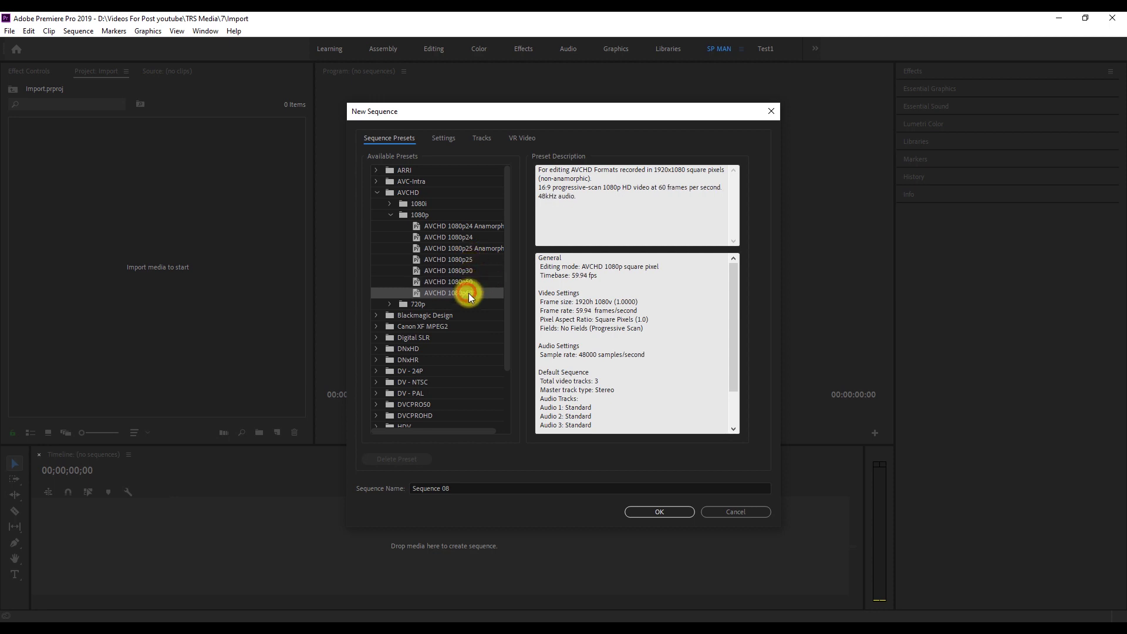
{"action": "left_click", "coordinate": [473, 281]}
{"action": "left_click", "coordinate": [474, 270]}
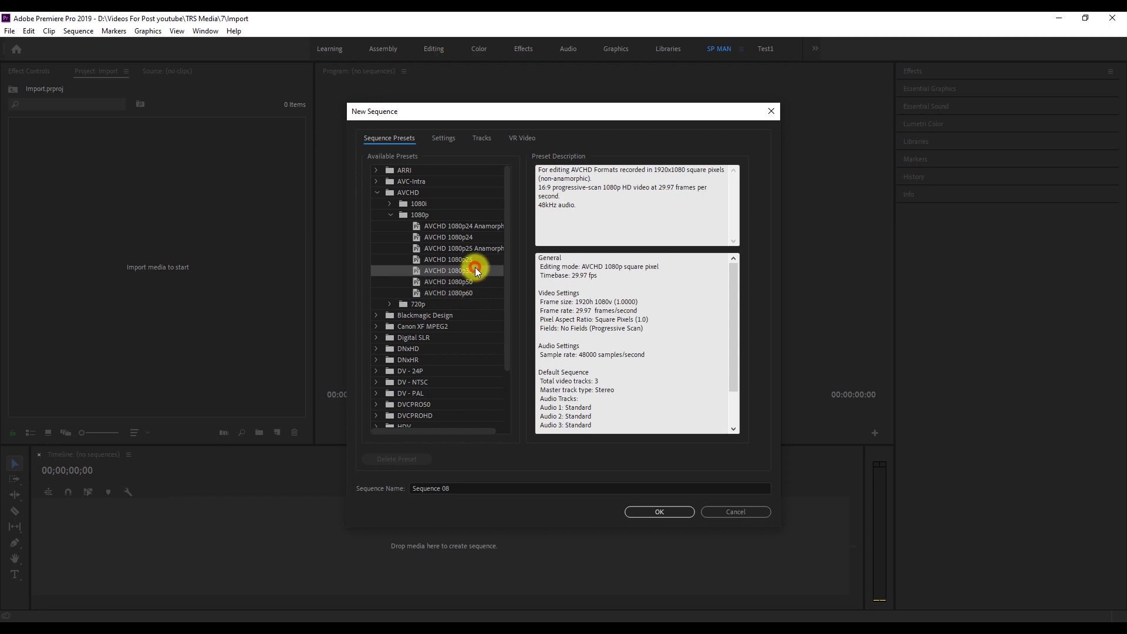
{"action": "left_click", "coordinate": [476, 259]}
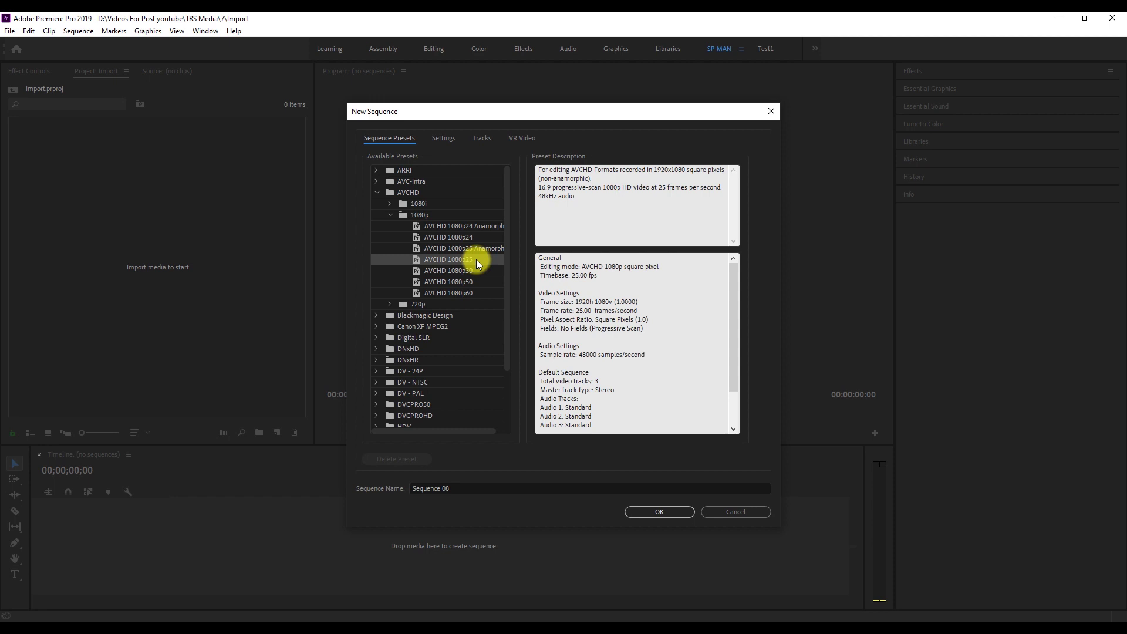
- Check 1080p60 and 1080p30 details, then settle on AVCHD 1080p25 (1920x1080, 25 fps)
{"action": "left_click", "coordinate": [467, 293]}
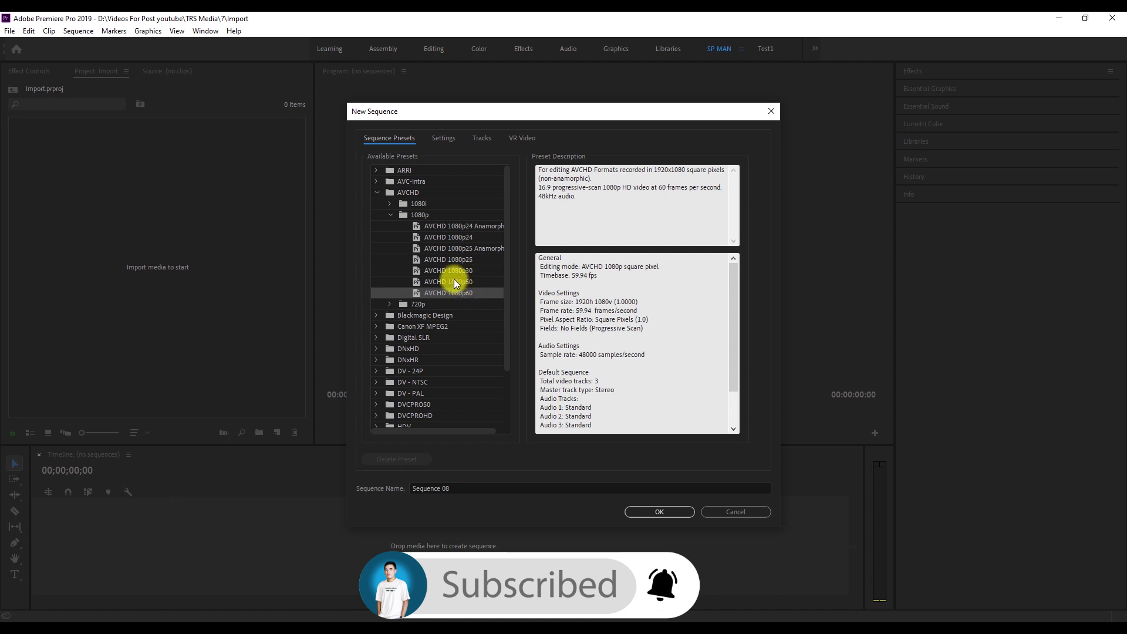
{"action": "left_click", "coordinate": [476, 272]}
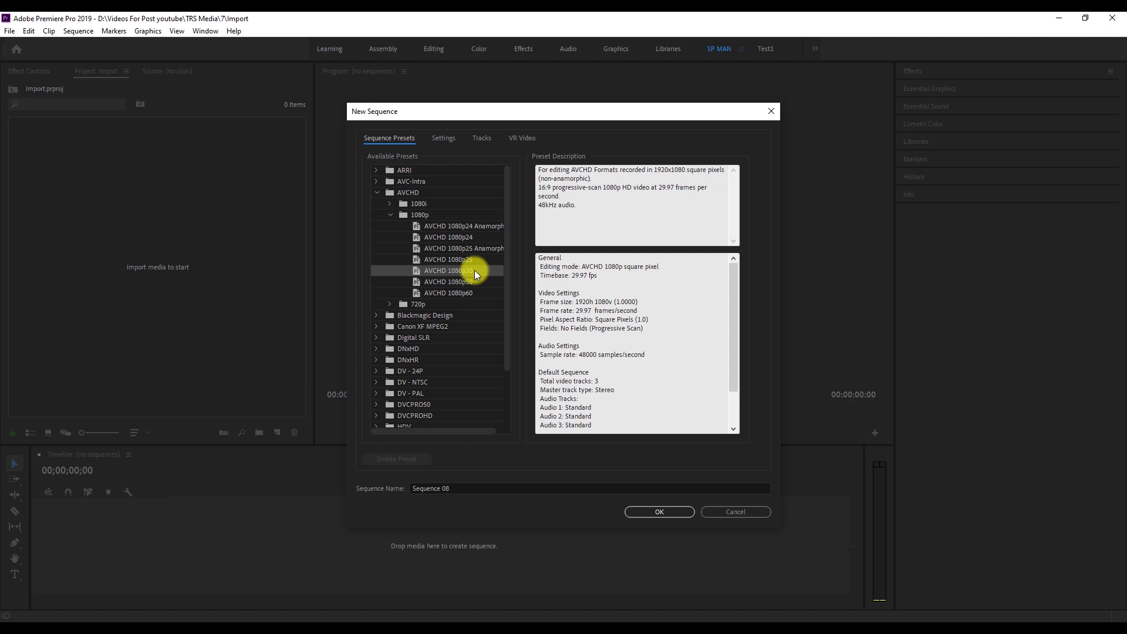
{"action": "left_click", "coordinate": [472, 271]}
{"action": "left_click", "coordinate": [476, 259]}
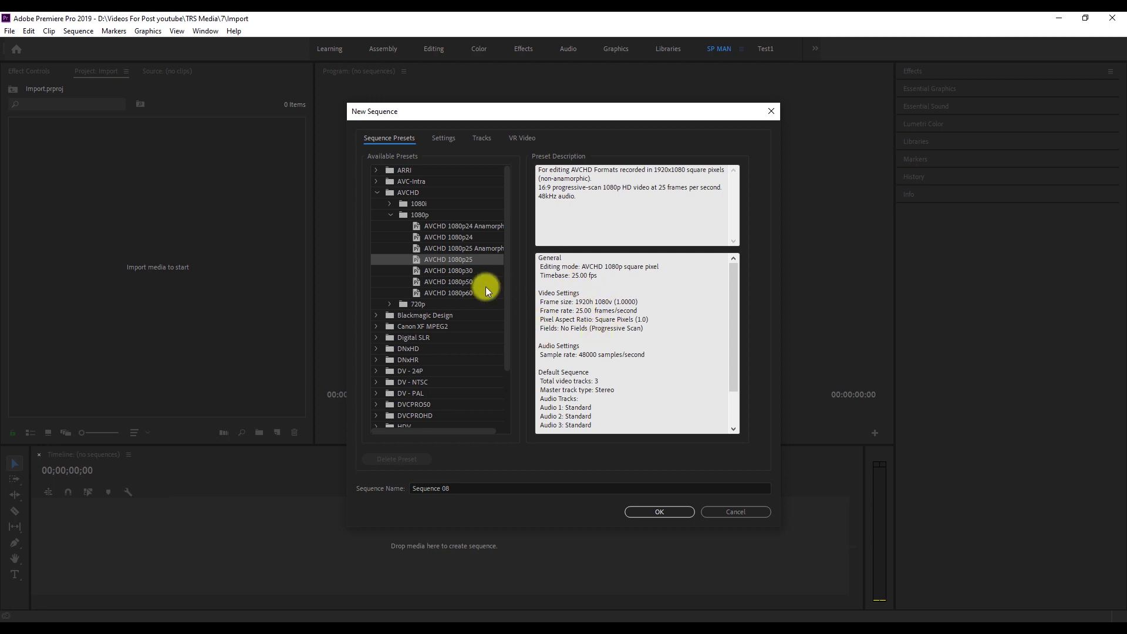
{"action": "left_click", "coordinate": [472, 271]}
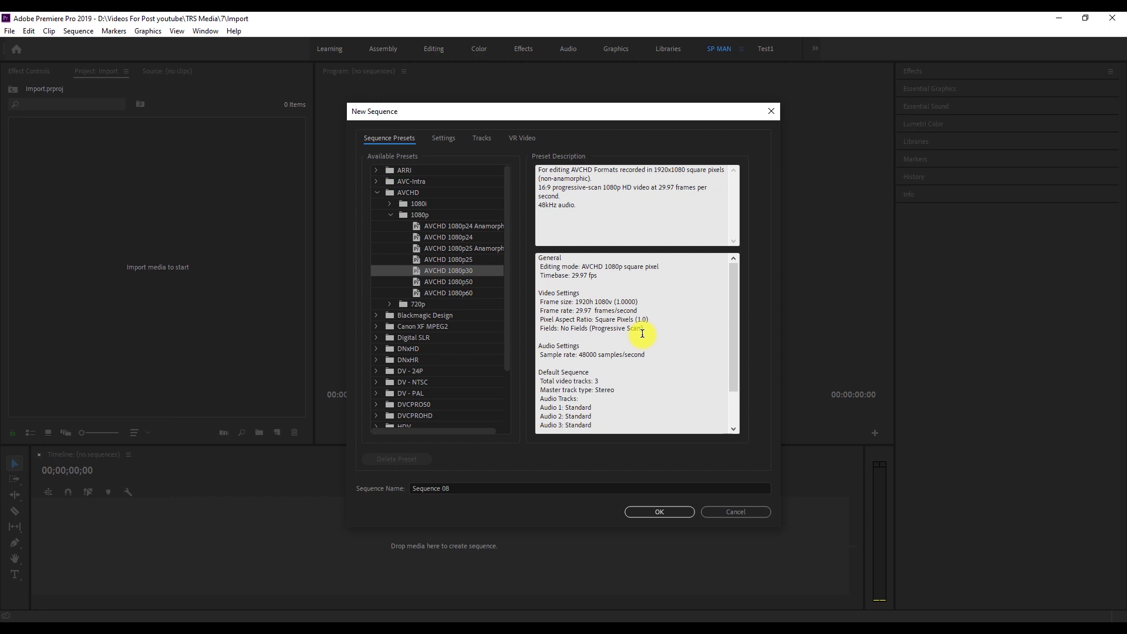
{"action": "left_click", "coordinate": [471, 260]}
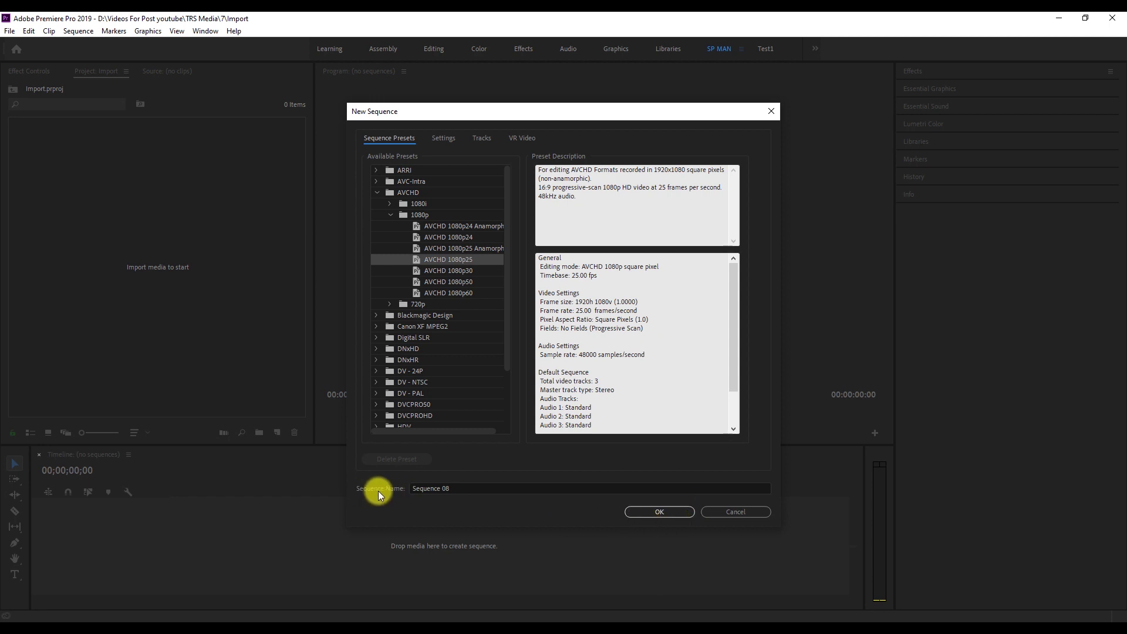
- Rename the sequence to Test1 and create it
{"action": "left_click_drag", "start_coordinate": [468, 488], "coordinate": [402, 491]}
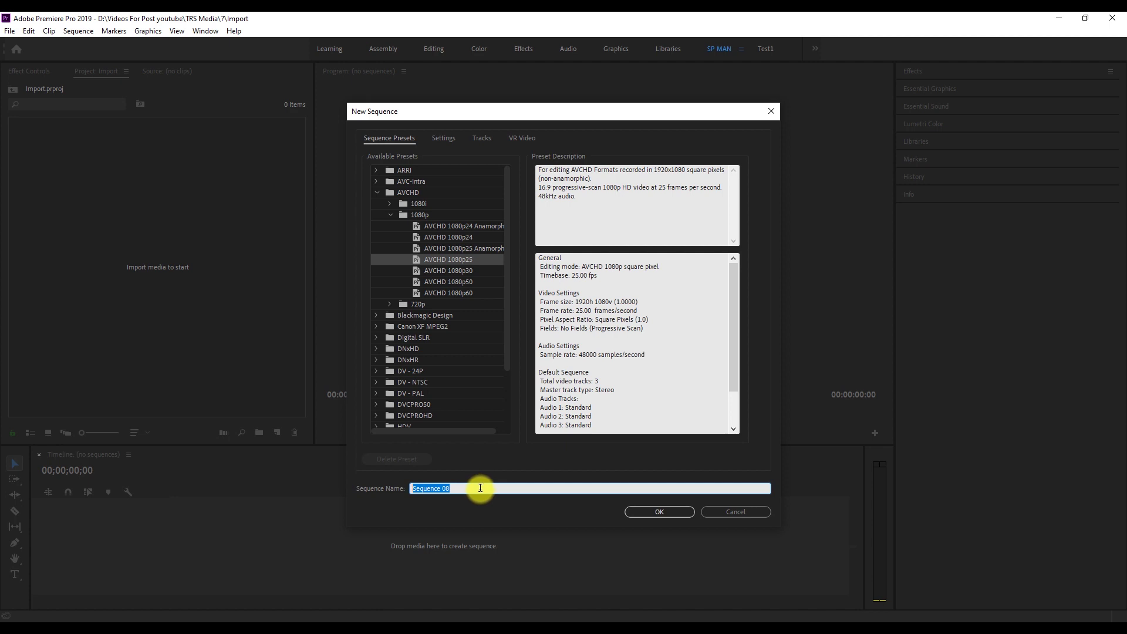
{"action": "type", "text": "Test1"}
{"action": "left_click", "coordinate": [632, 511]}
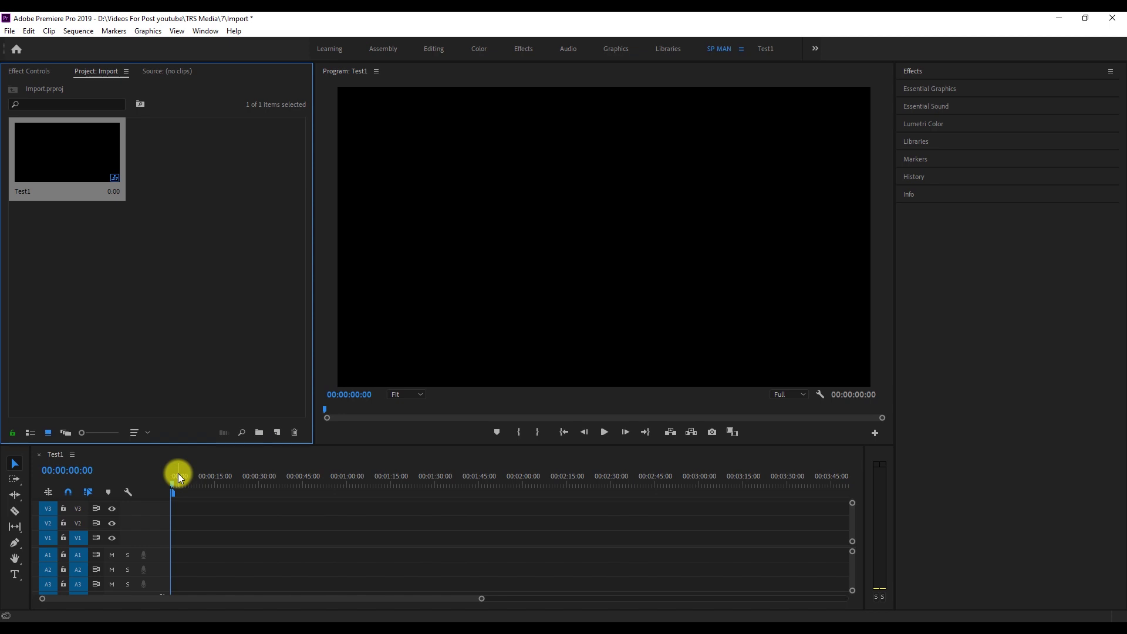
- Start Sequence 09 and show its AVCHD 1080p 25 fps detailed settings
{"action": "left_click", "coordinate": [278, 437]}
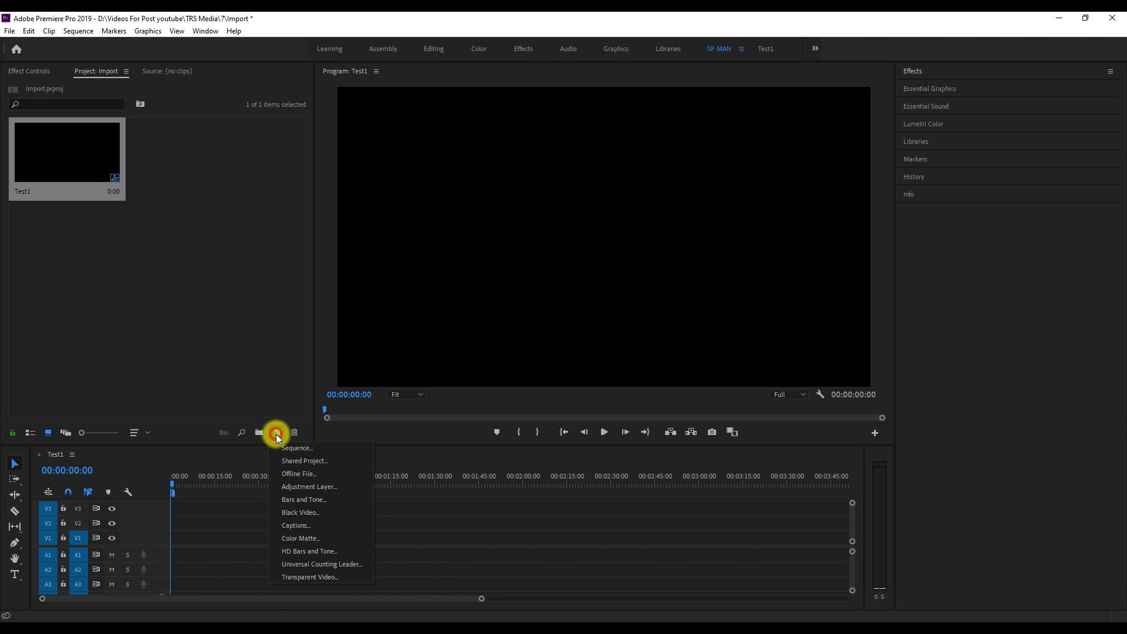
{"action": "left_click", "coordinate": [282, 445]}
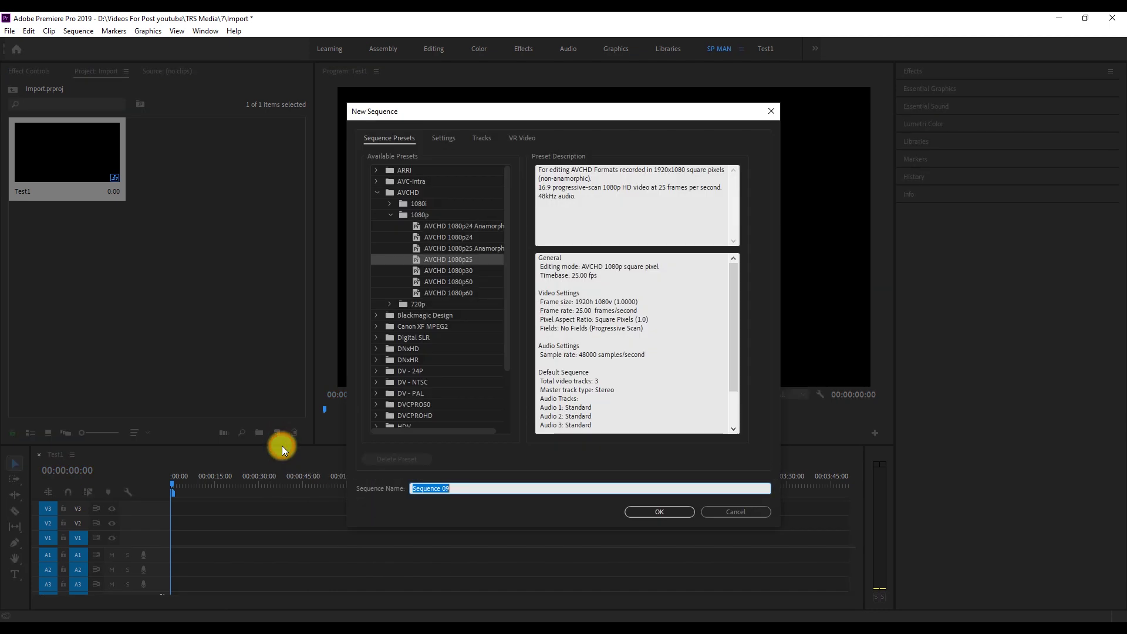
{"action": "left_click", "coordinate": [388, 213]}
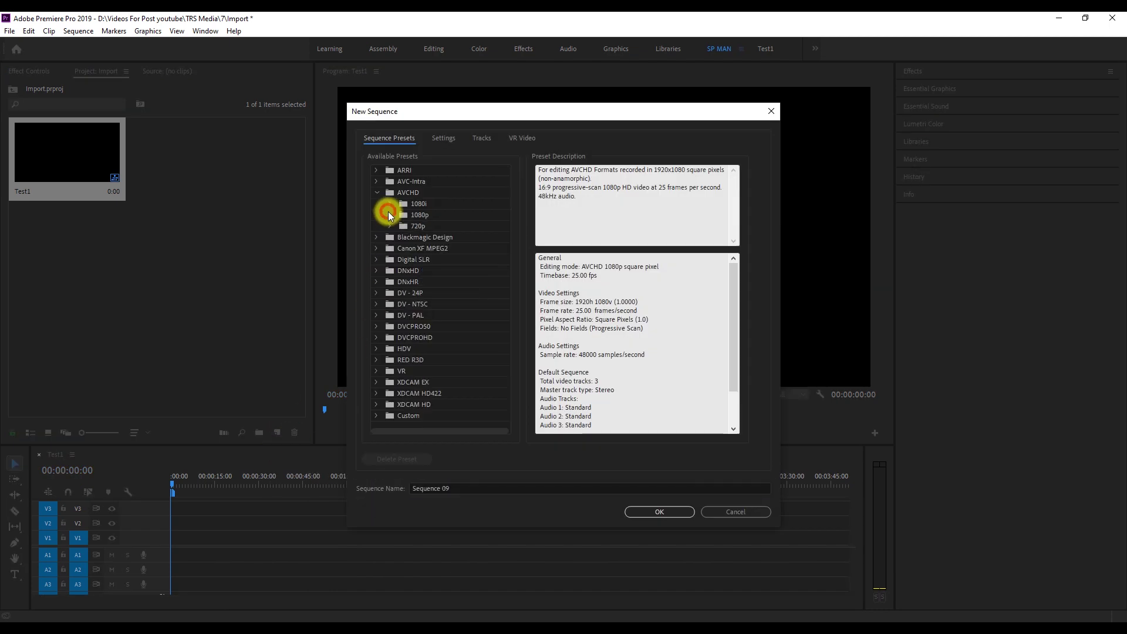
{"action": "left_click", "coordinate": [377, 193]}
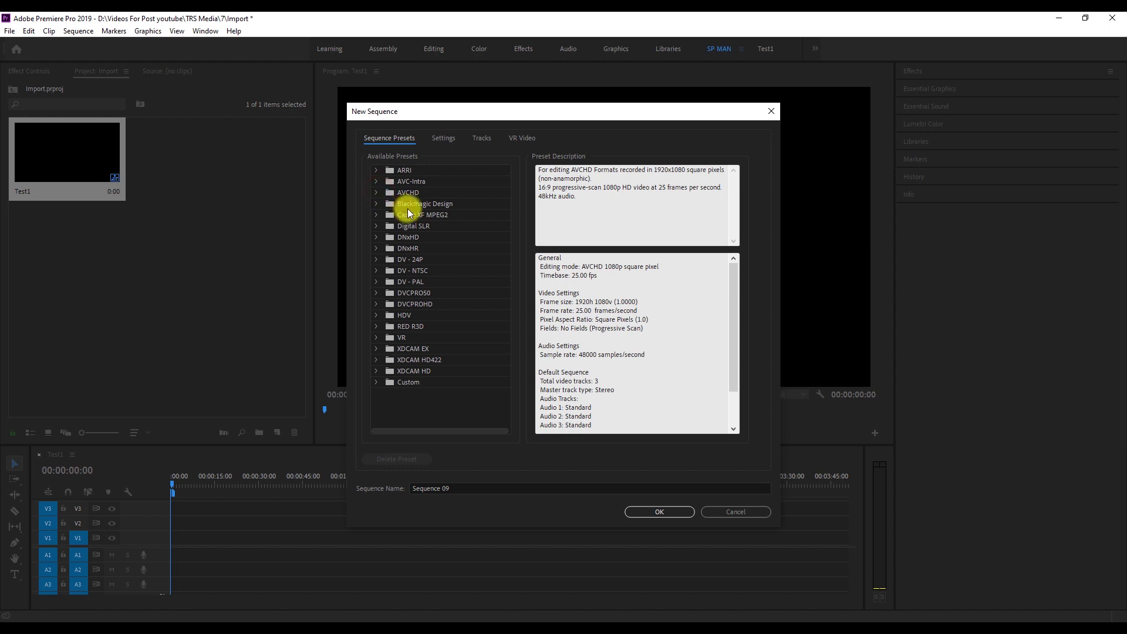
{"action": "left_click", "coordinate": [414, 270]}
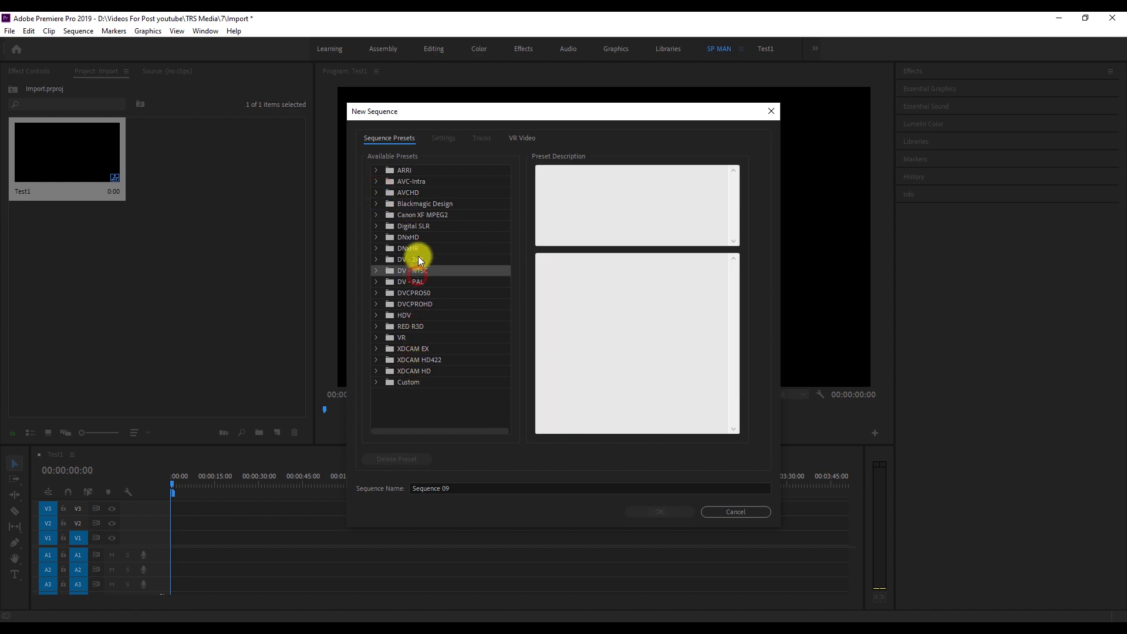
{"action": "left_click", "coordinate": [420, 260]}
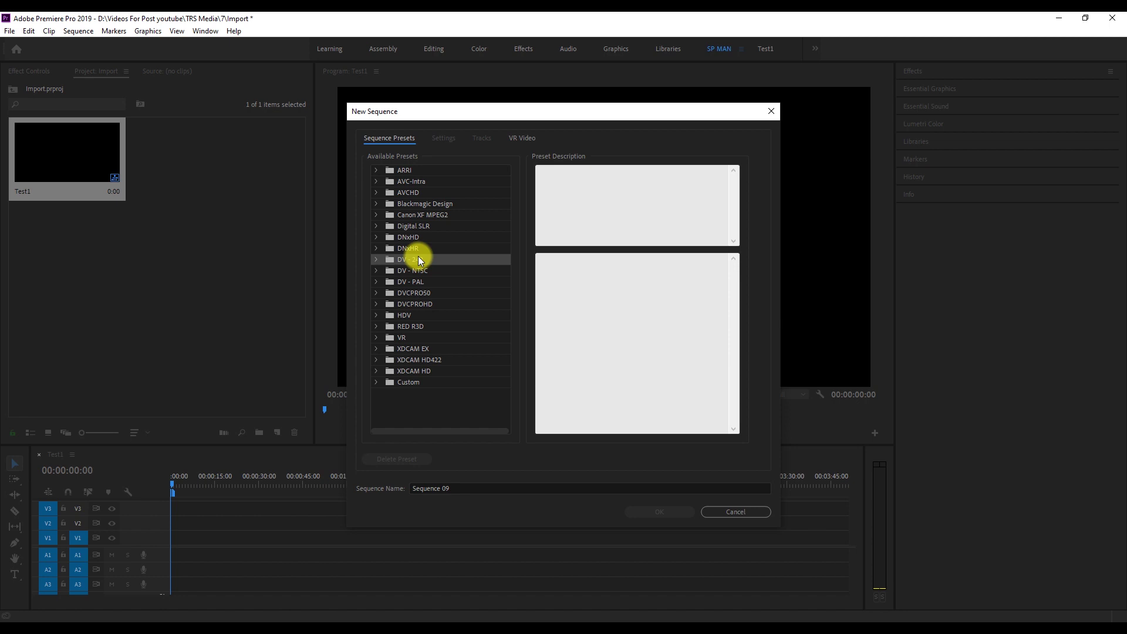
{"action": "left_click", "coordinate": [439, 181]}
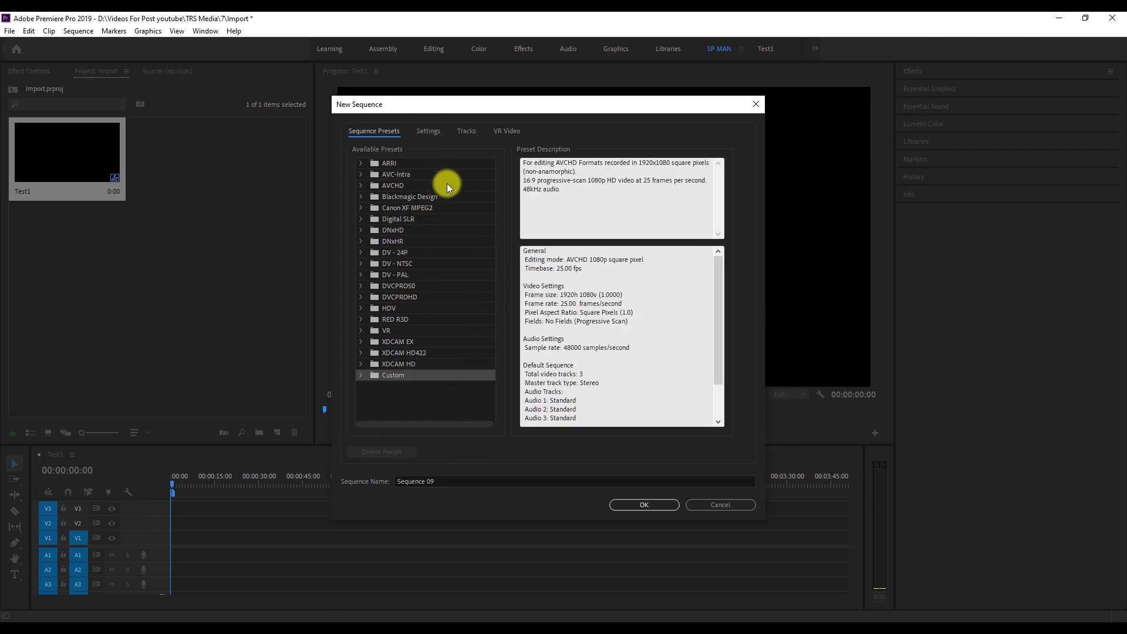
{"action": "left_click", "coordinate": [433, 133]}
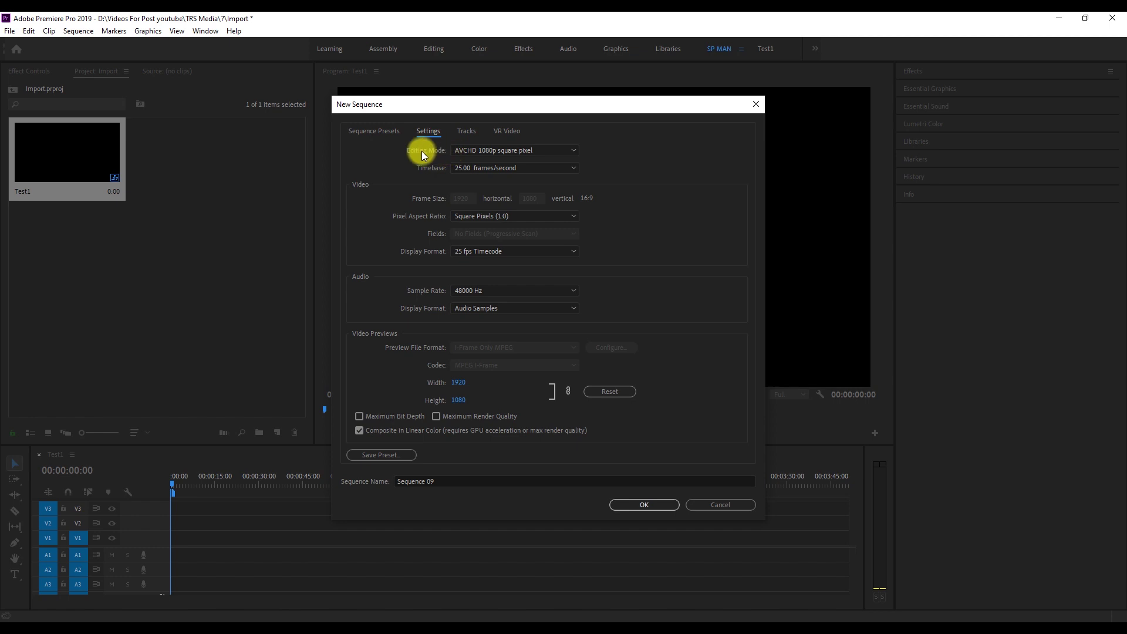
- Set Custom editing mode with a 1080x1080 frame size and name the sequence Test2
{"action": "left_click", "coordinate": [571, 149]}
{"action": "scroll", "coordinate": [517, 396], "scroll_direction": "up", "scroll_amount": 4}
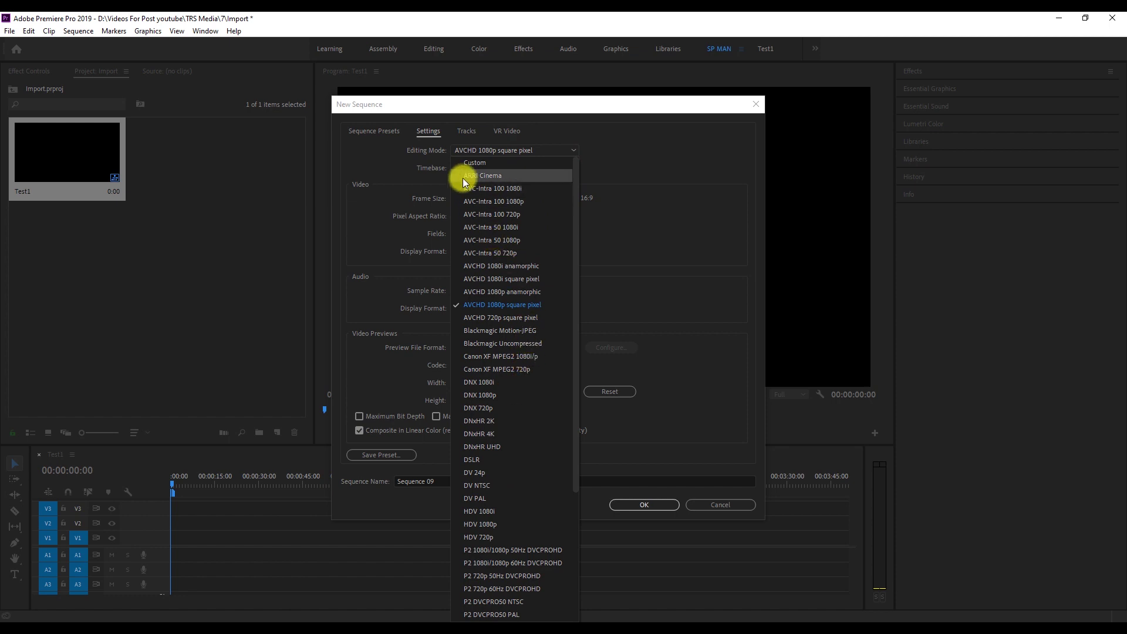
{"action": "left_click", "coordinate": [469, 163]}
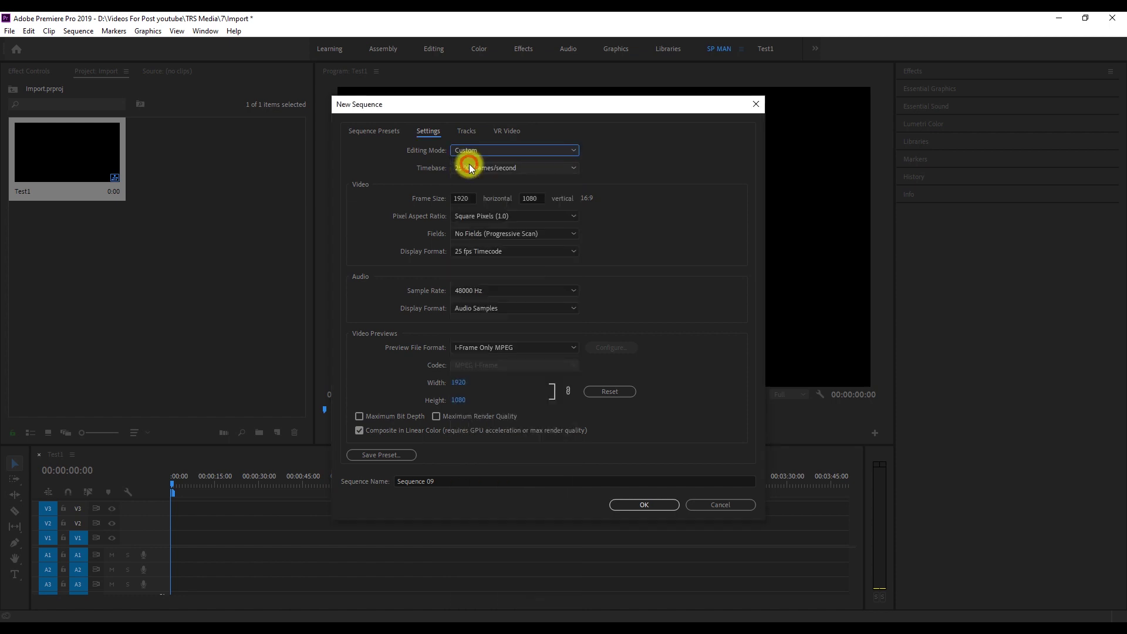
{"action": "left_click", "coordinate": [468, 199]}
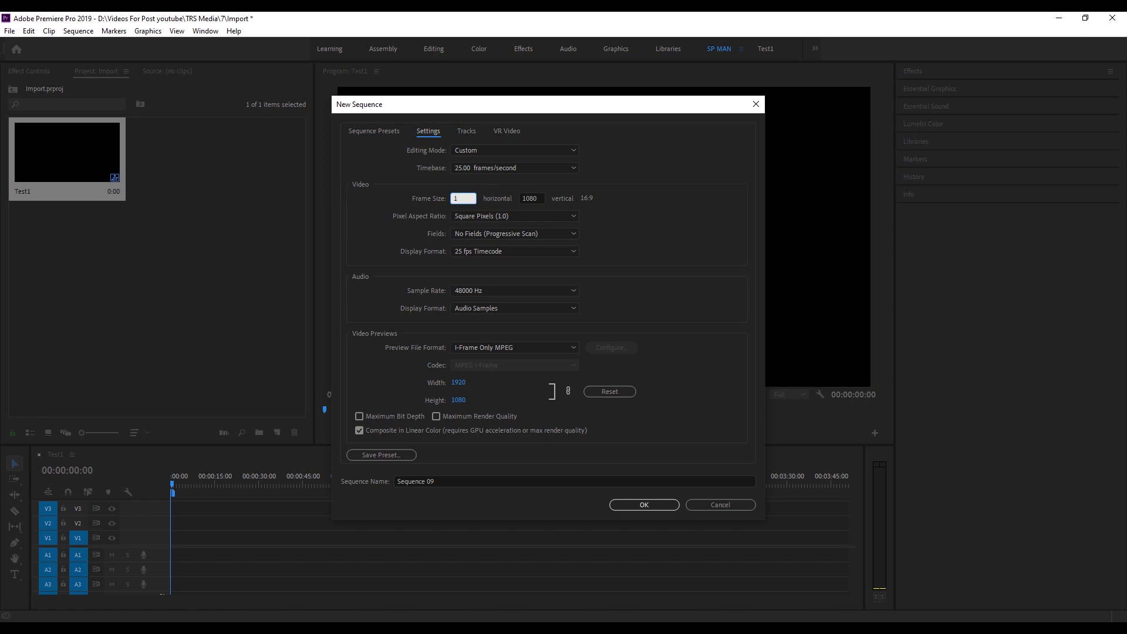
{"action": "type", "text": "080"}
{"action": "left_click", "coordinate": [537, 199]}
{"action": "type", "text": "1080"}
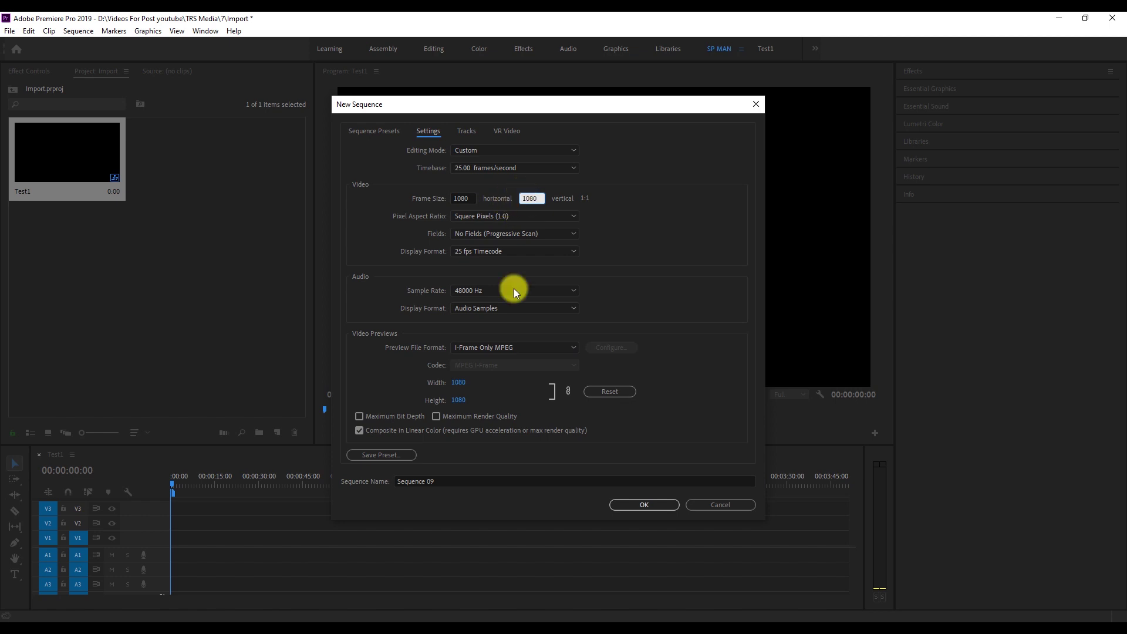
{"action": "left_click_drag", "start_coordinate": [460, 482], "coordinate": [385, 487]}
{"action": "type", "text": "Test2"}
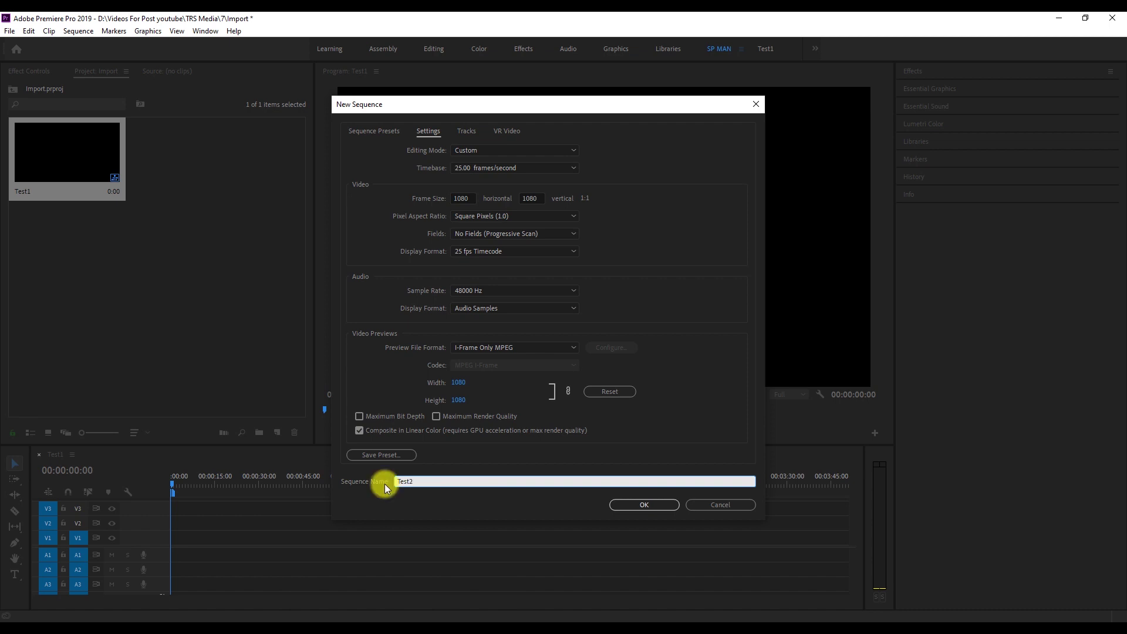
- Confirm the dialog to create the square 1080x1080 Test2 sequence
{"action": "left_click", "coordinate": [643, 503]}
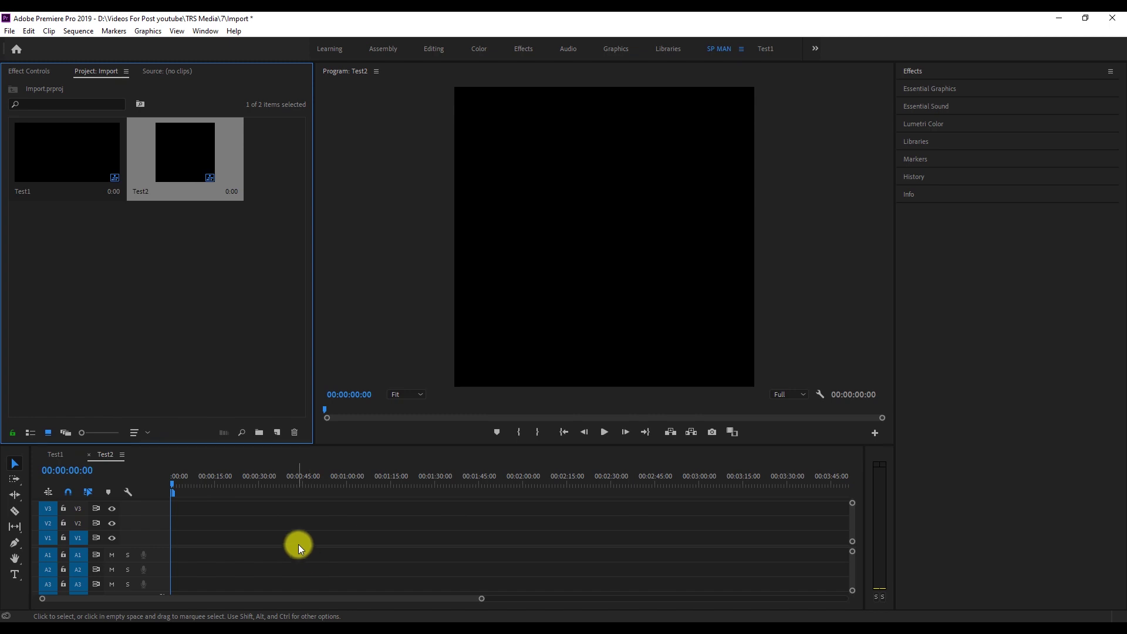
- Set up Sequence 10 as Custom 1080x1080 and begin saving it as a preset
{"action": "left_click", "coordinate": [277, 434]}
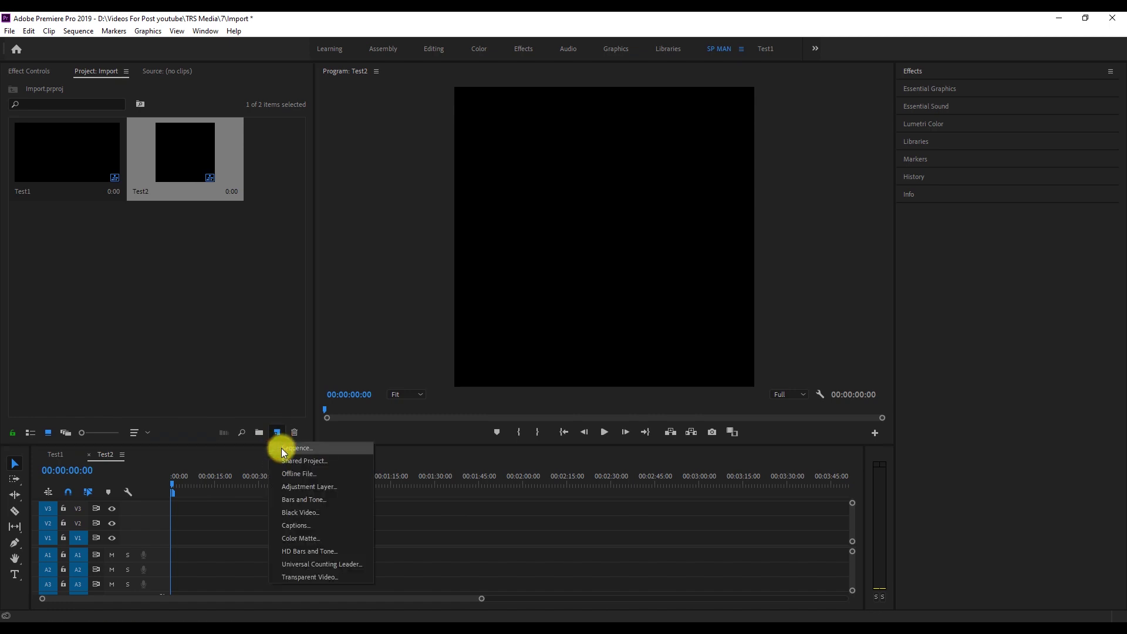
{"action": "left_click", "coordinate": [282, 449]}
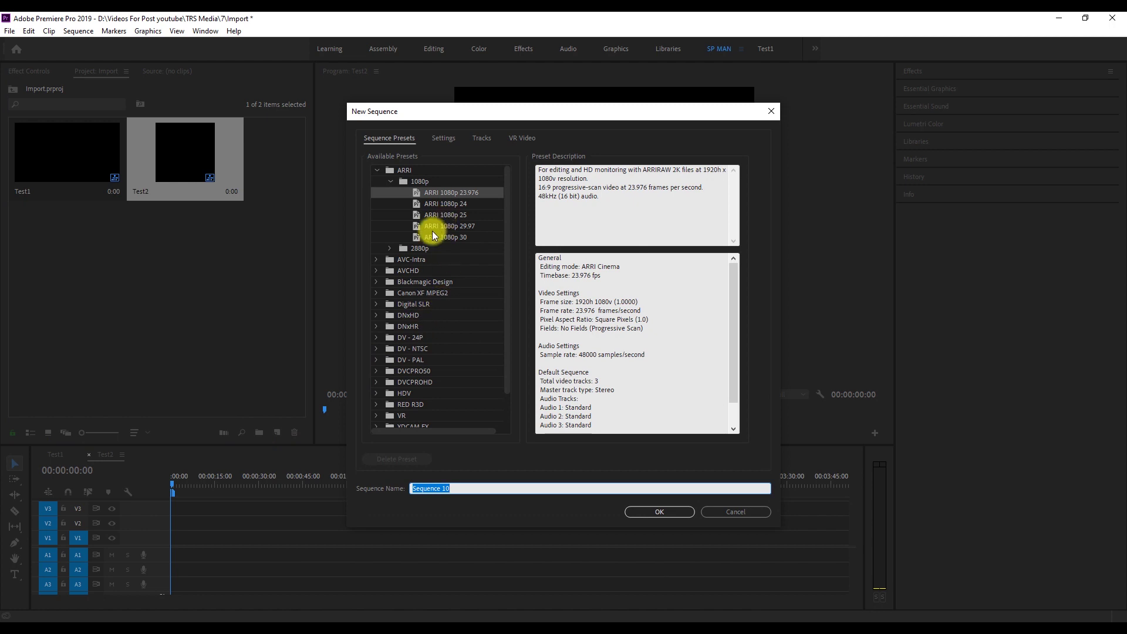
{"action": "left_click", "coordinate": [441, 140]}
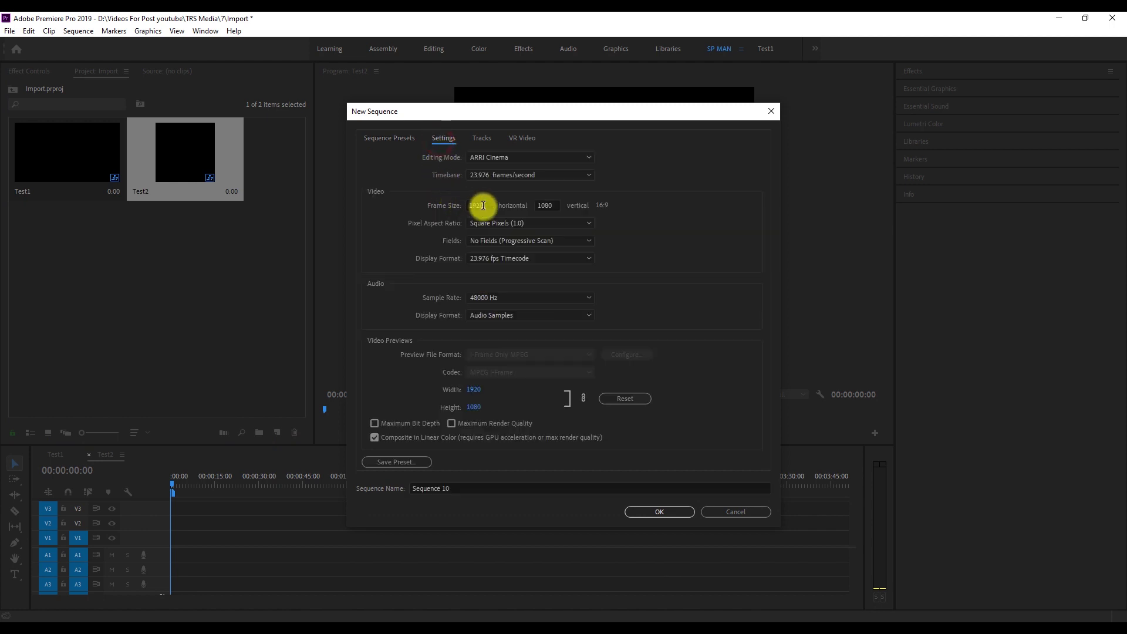
{"action": "left_click", "coordinate": [537, 156]}
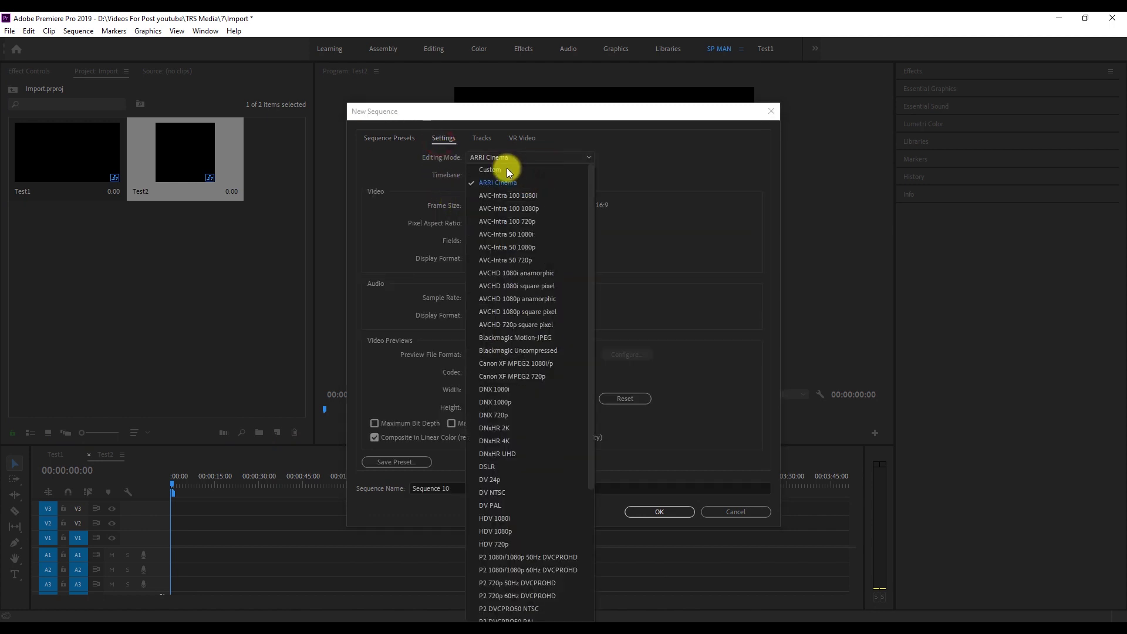
{"action": "left_click", "coordinate": [490, 170]}
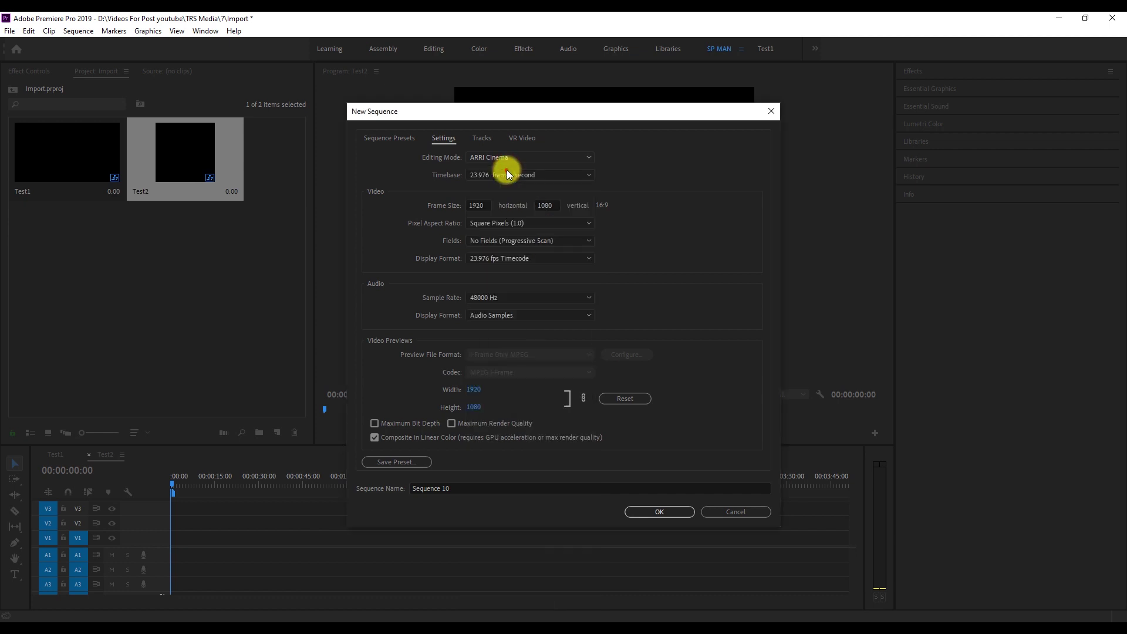
{"action": "double_click", "coordinate": [487, 205]}
{"action": "type", "text": "10"}
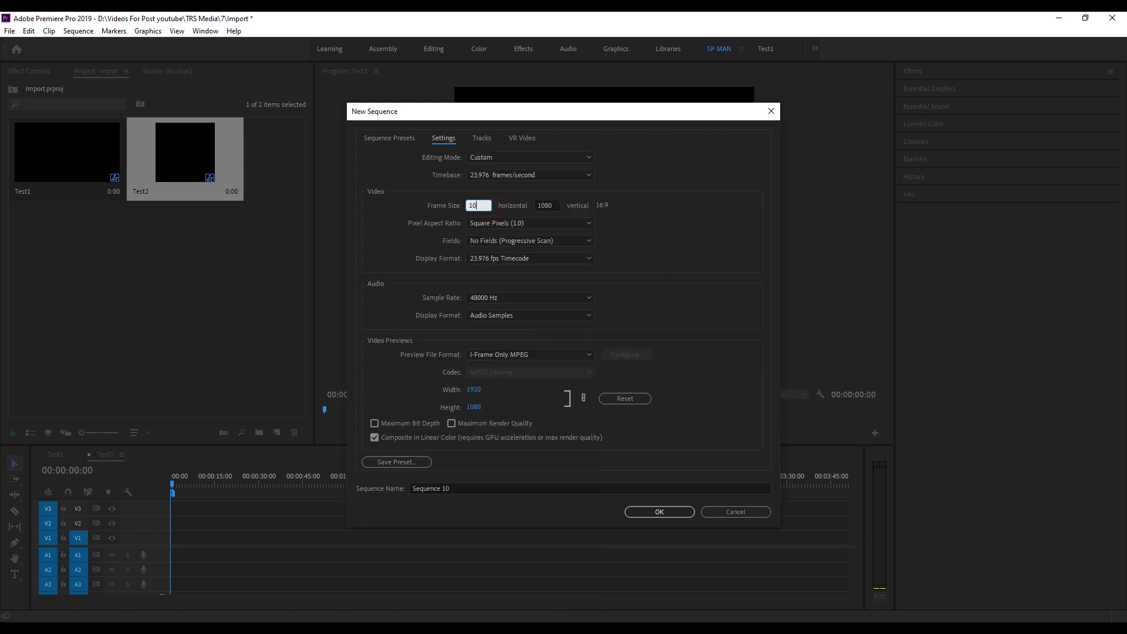
{"action": "type", "text": "80"}
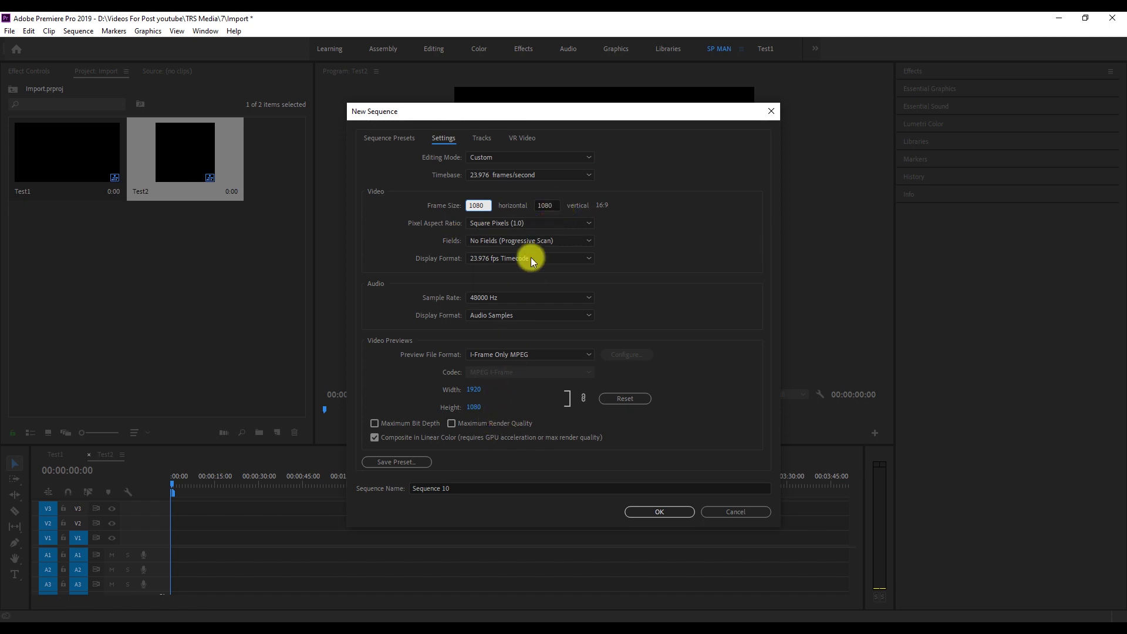
{"action": "left_click", "coordinate": [552, 204]}
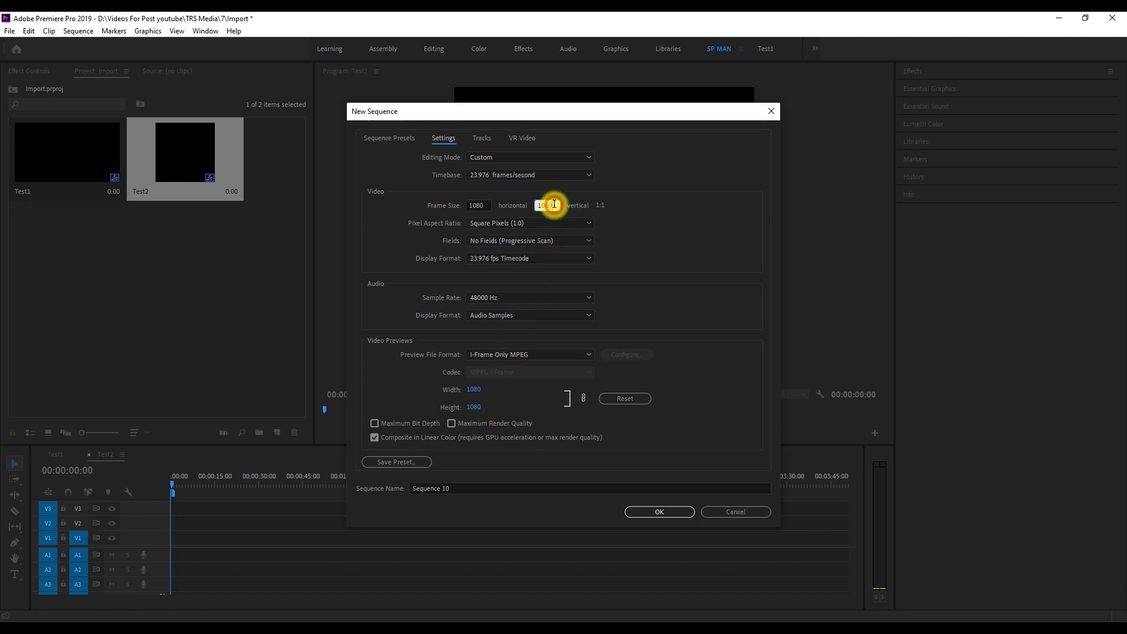
{"action": "left_click", "coordinate": [401, 463]}
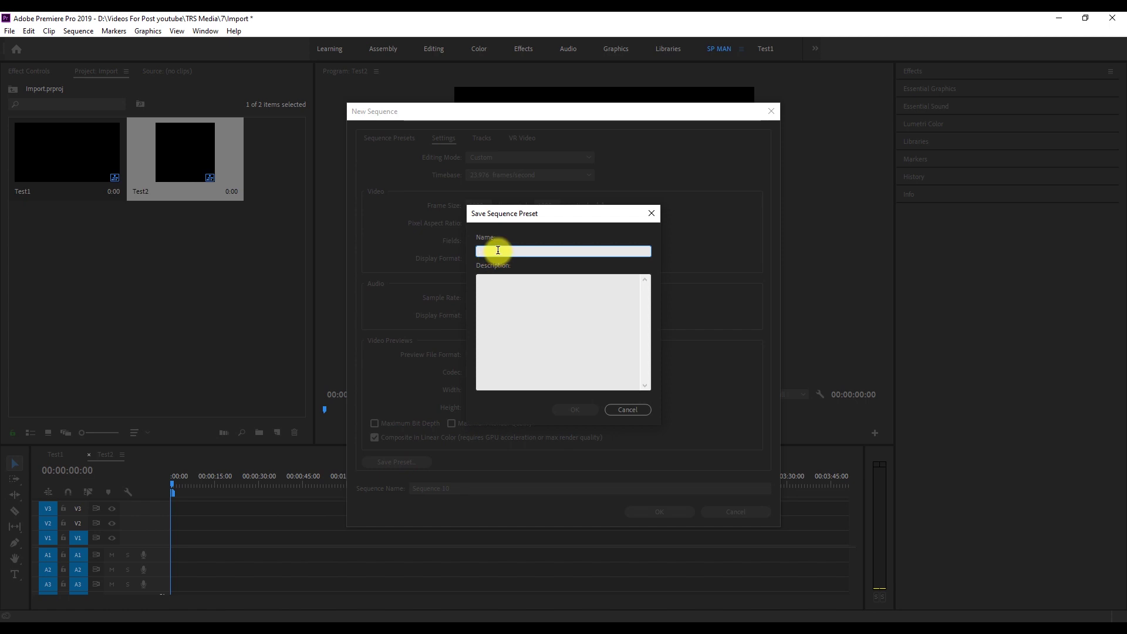
- Save the custom sequence preset under the name 1080
{"action": "type", "text": "1080"}
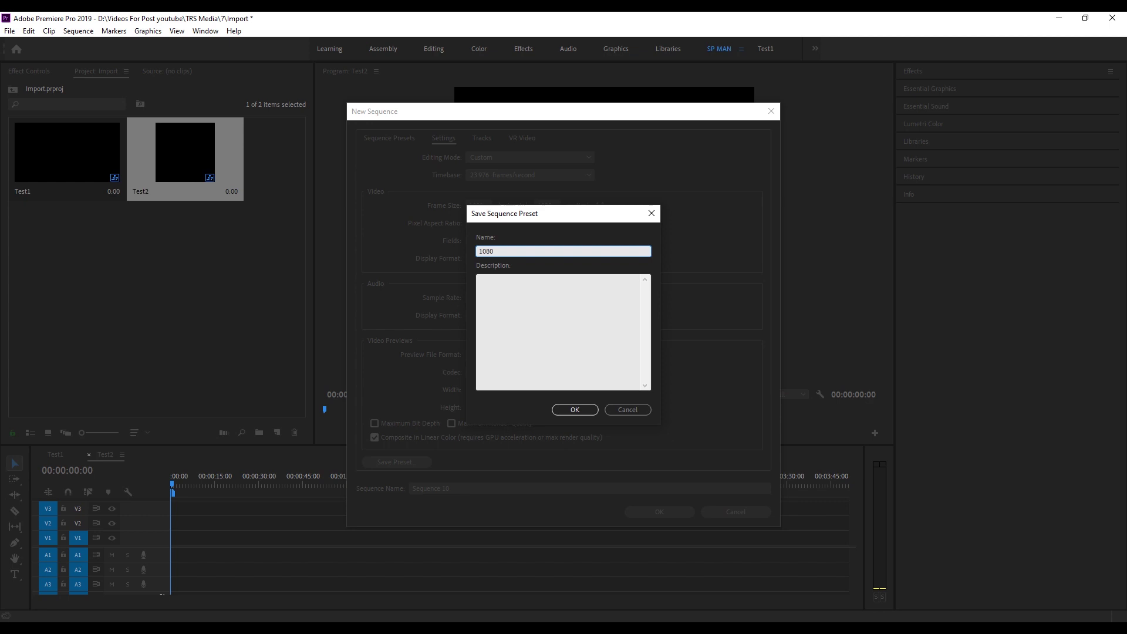
{"action": "left_click", "coordinate": [568, 411]}
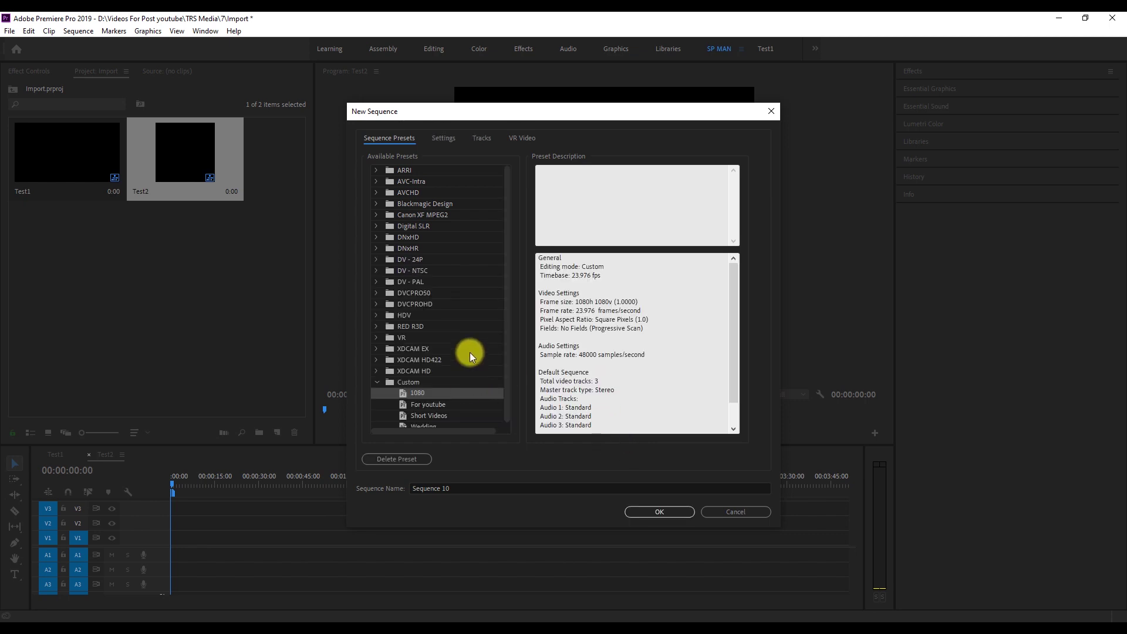
- Create Sequence 10 from the Custom > 1080 preset and scrub its empty timeline
{"action": "left_click", "coordinate": [374, 377]}
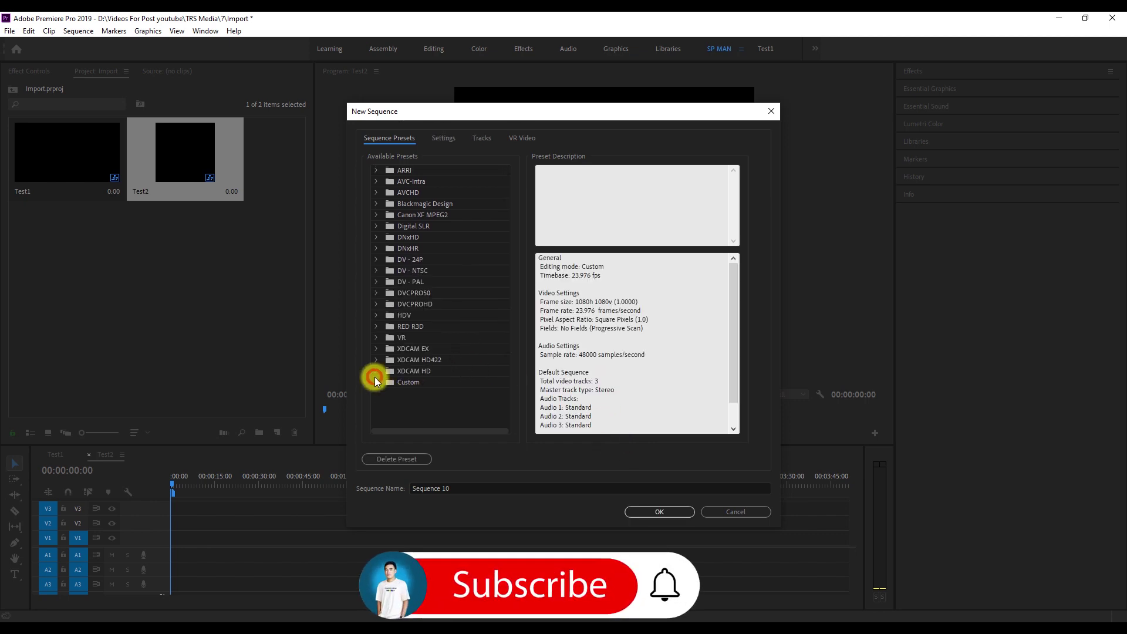
{"action": "left_click", "coordinate": [377, 381]}
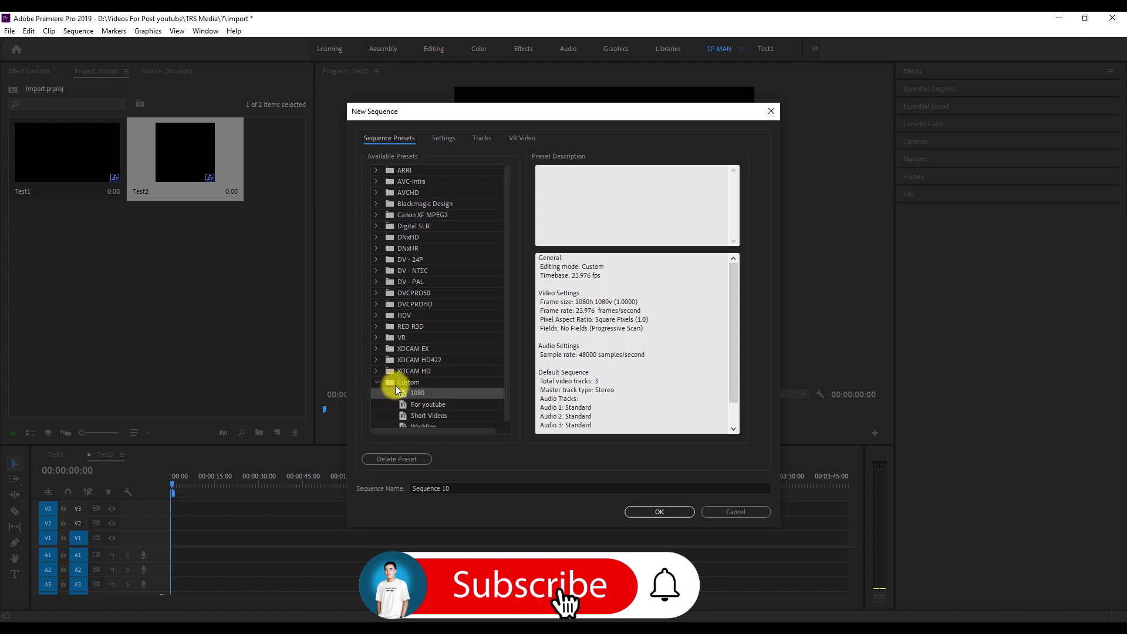
{"action": "left_click", "coordinate": [441, 396]}
{"action": "left_click", "coordinate": [643, 509]}
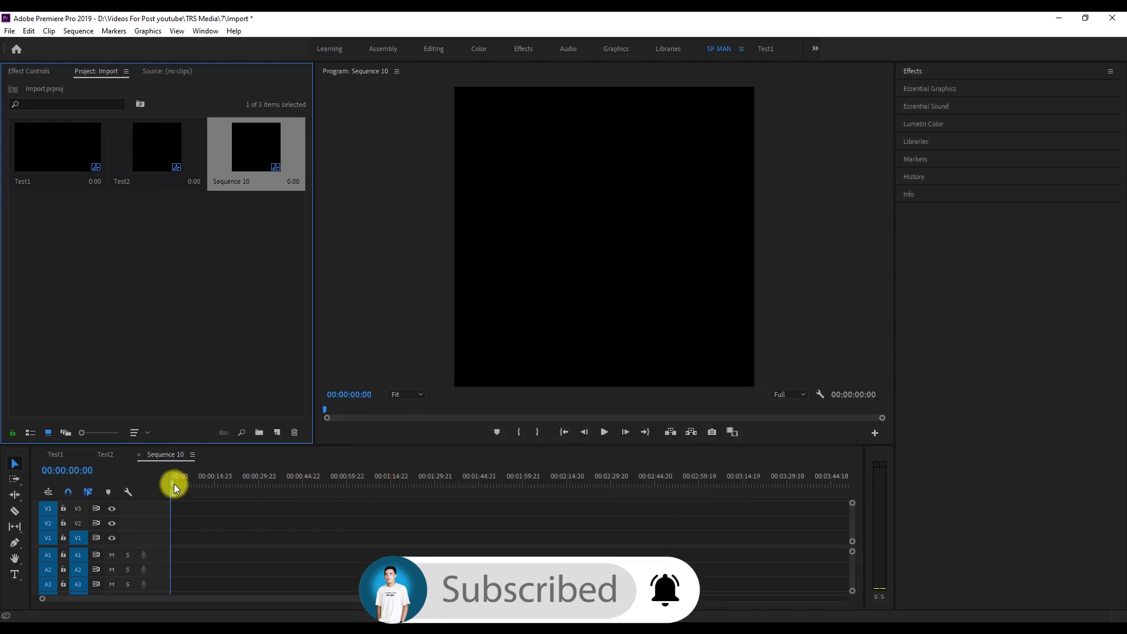
{"action": "mouse_move", "coordinate": [173, 484]}
{"action": "left_mouse_down"}
{"action": "mouse_move", "coordinate": [839, 490]}
{"action": "mouse_move", "coordinate": [171, 486]}
{"action": "left_mouse_up"}
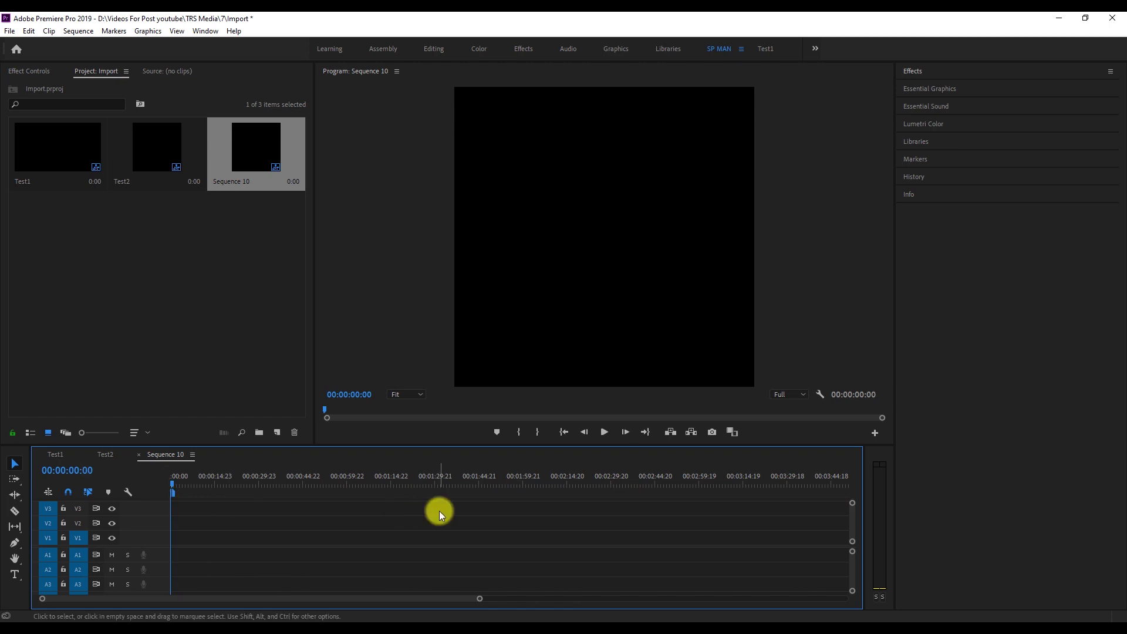